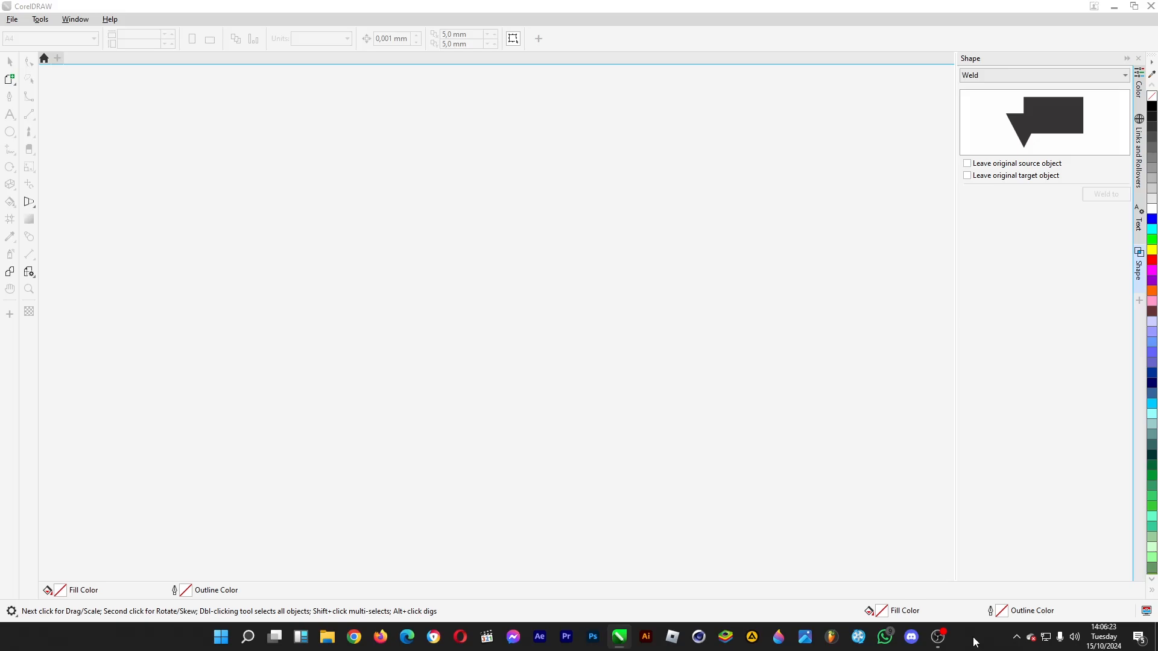
Create a new single-page A4 portrait document in RGB at 300 dpi
click(12, 21)
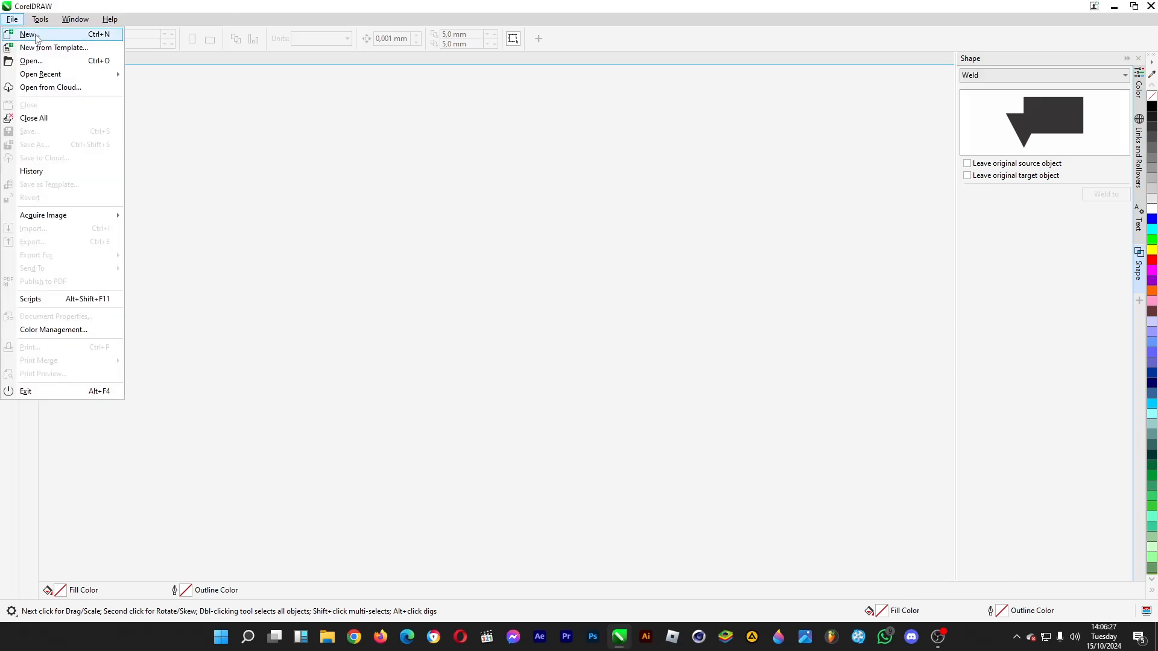
click(35, 34)
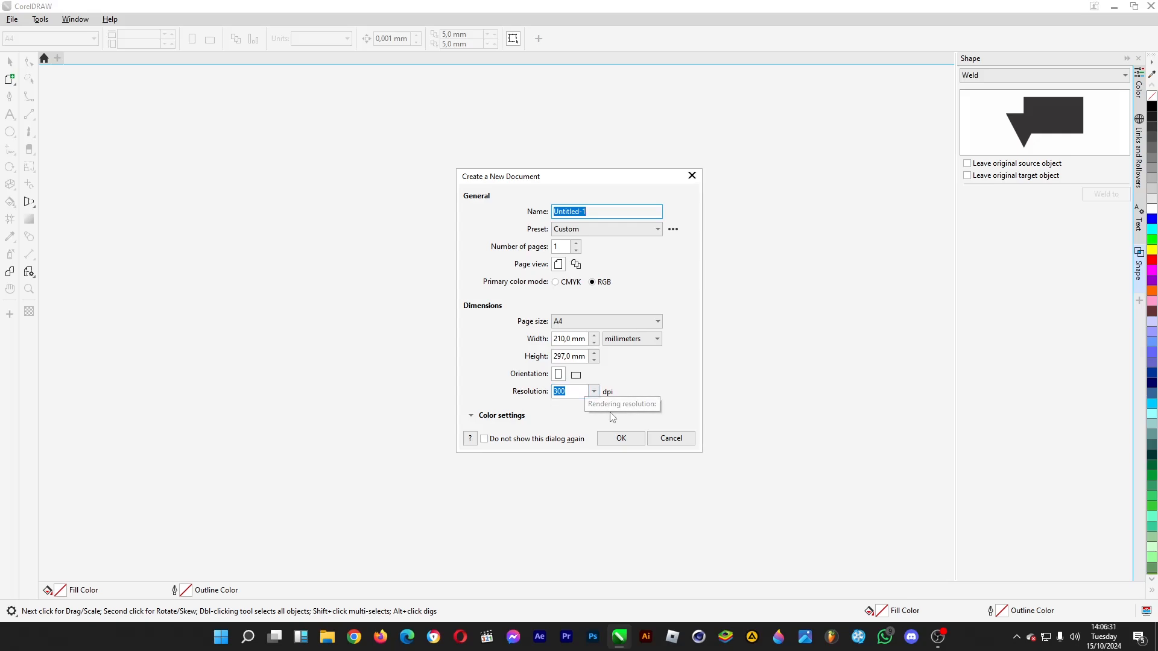
click(621, 438)
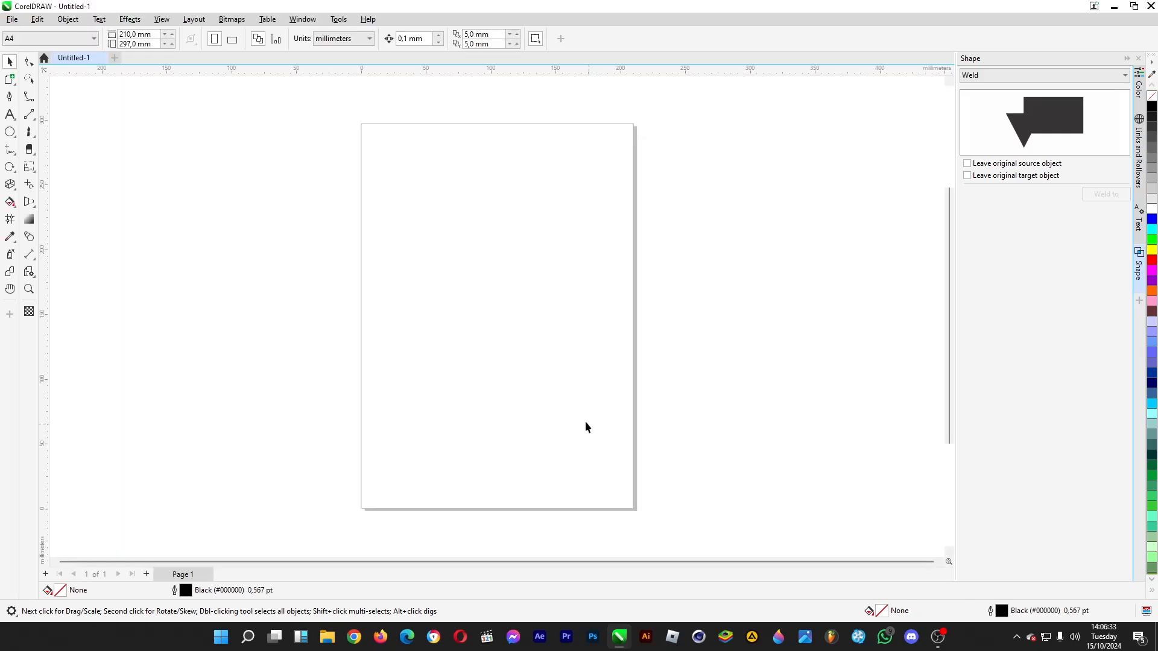
Add a page frame to the A4 page through the document's page size options
click(195, 20)
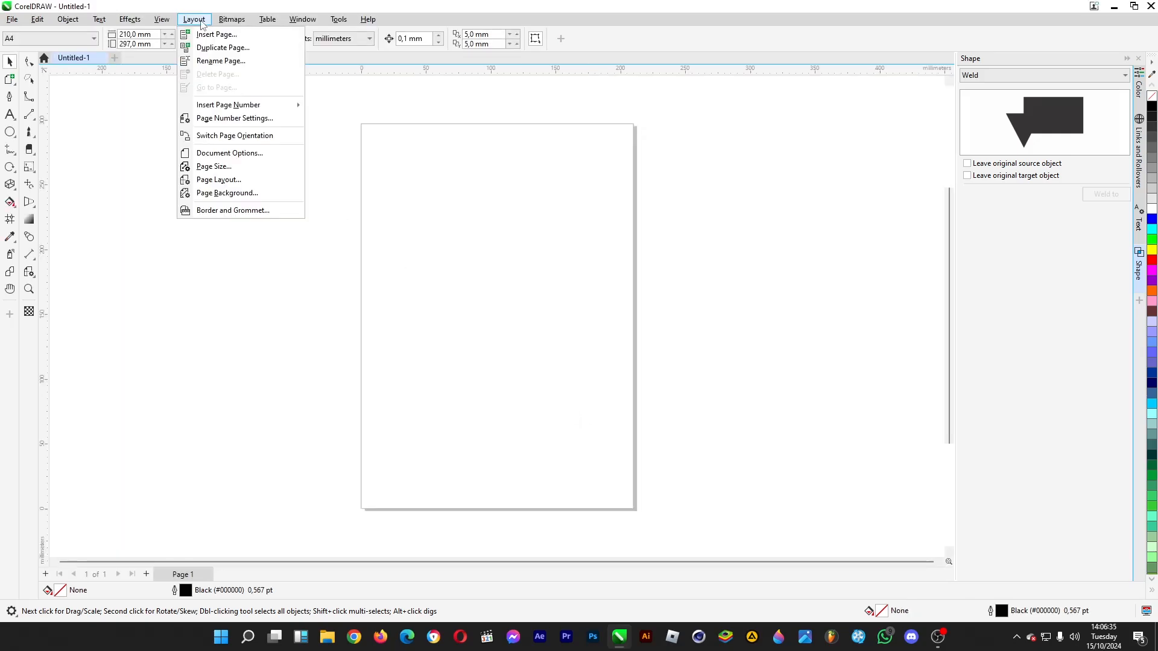
click(230, 153)
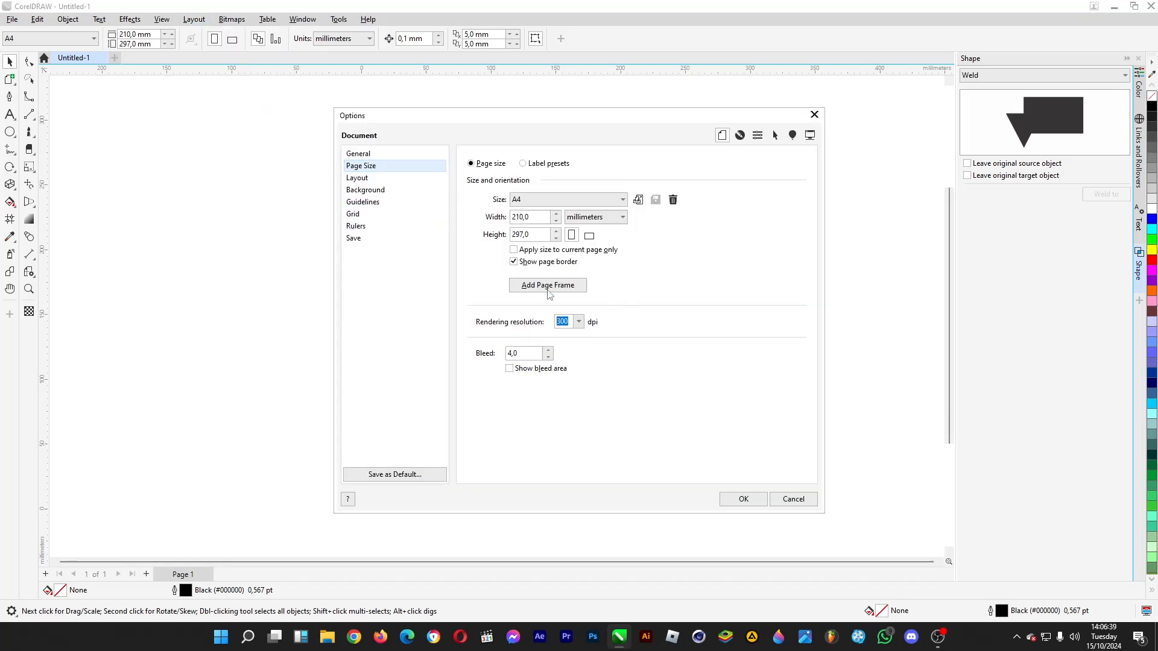
click(549, 292)
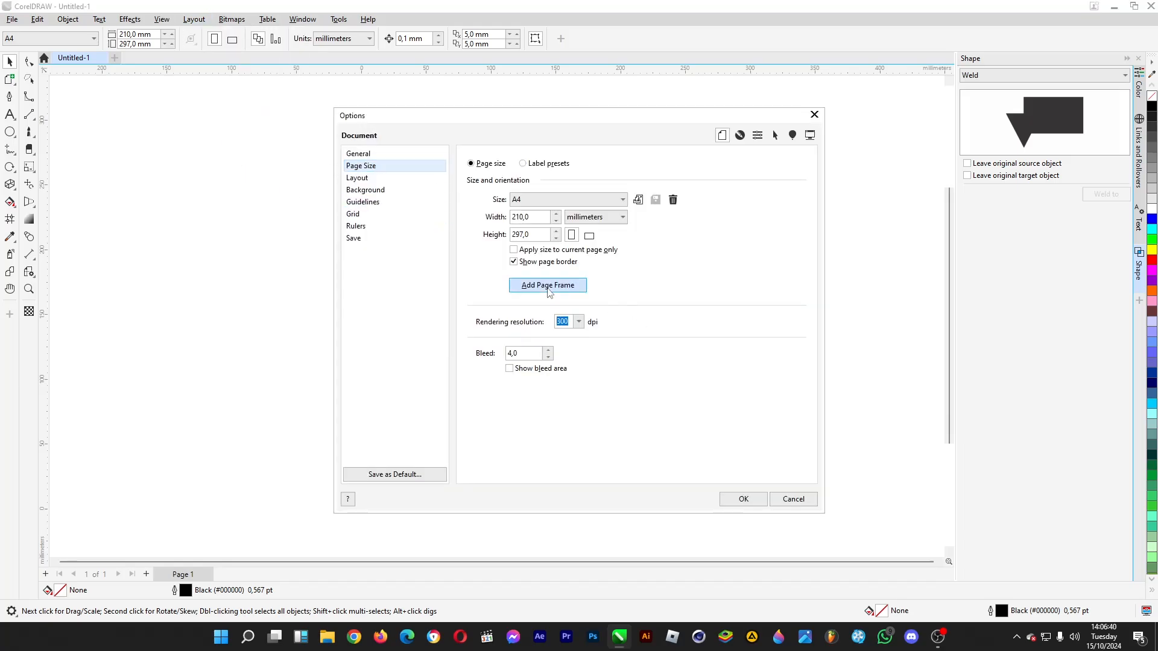
click(742, 500)
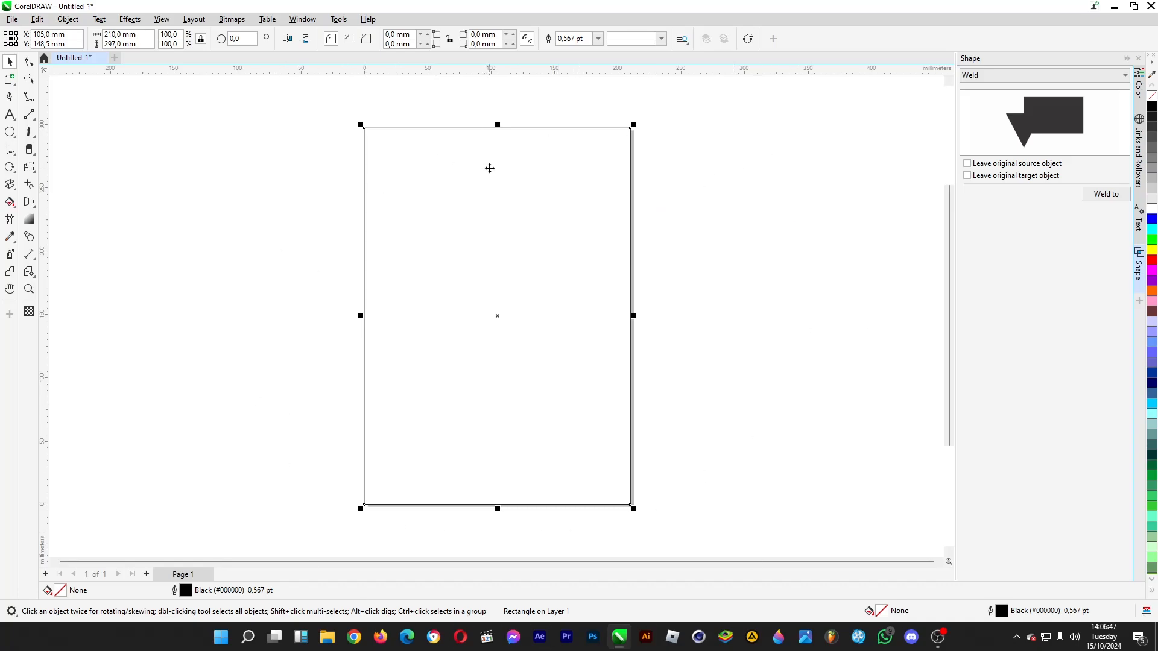
click(169, 147)
click(493, 182)
click(338, 214)
click(421, 193)
Draw a square about 96.6 mm wide in the upper left part of the page
click(9, 131)
click(10, 132)
click(48, 128)
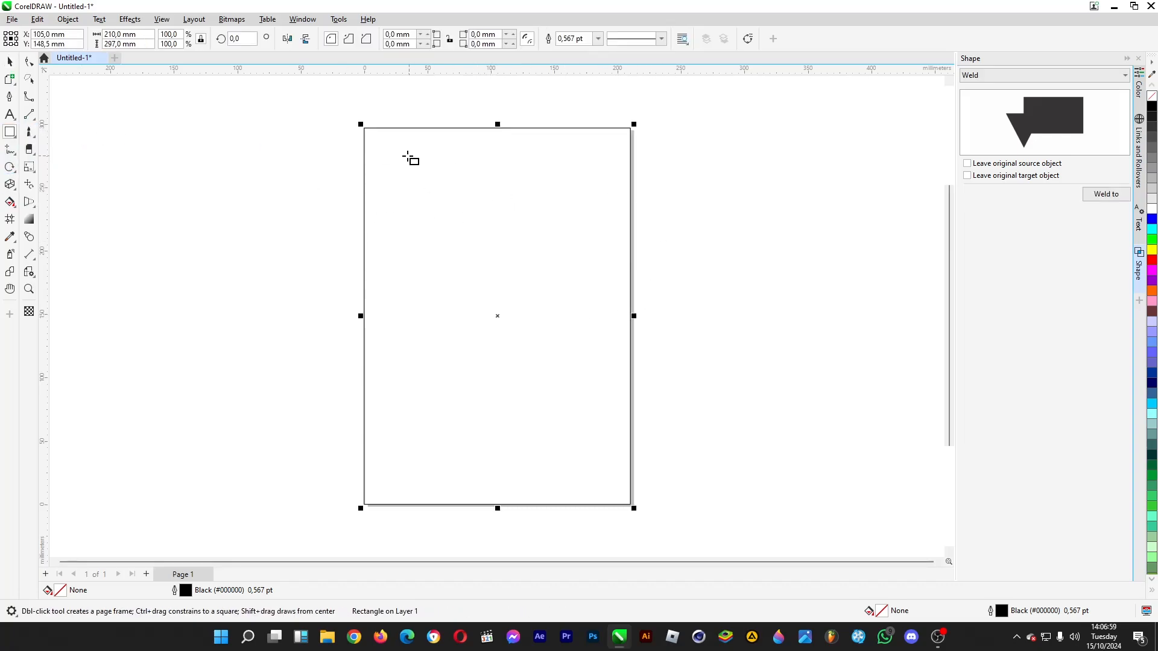
drag(386, 146, 508, 268)
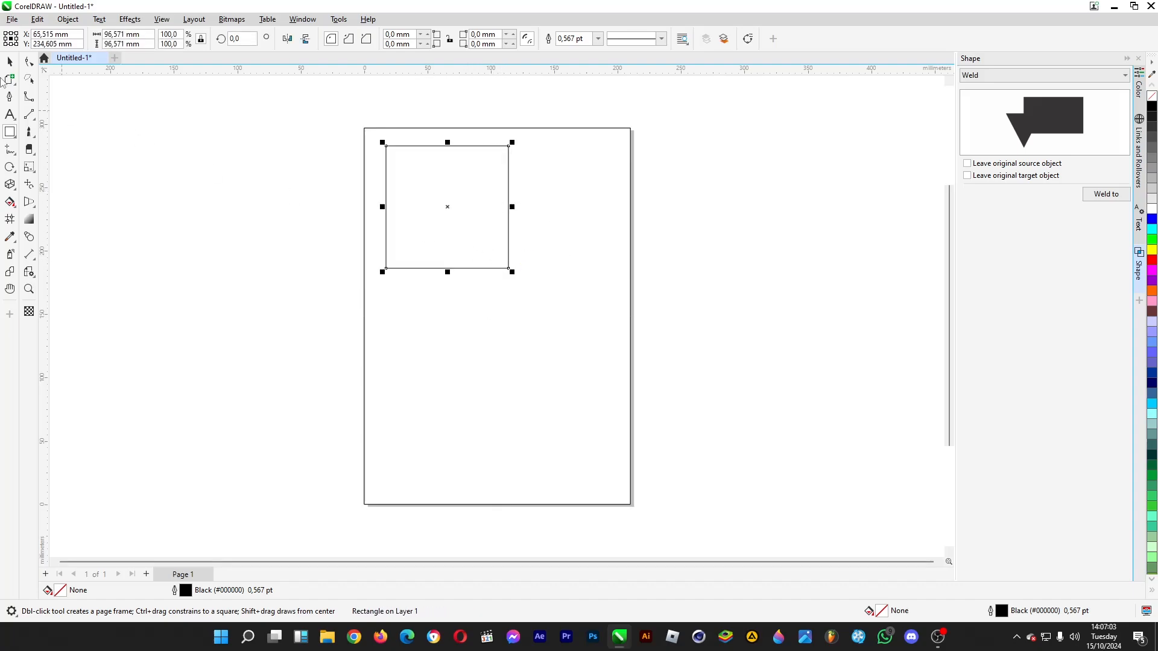
click(9, 61)
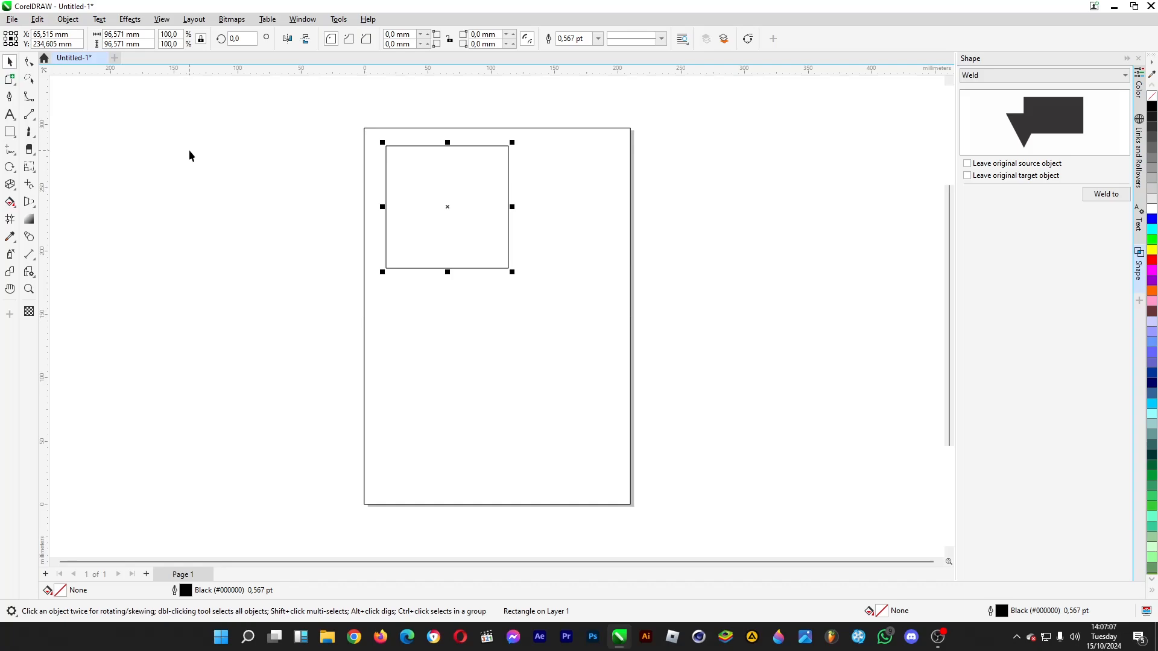
Set the shaping operation to Intersect and deselect the square
click(1043, 75)
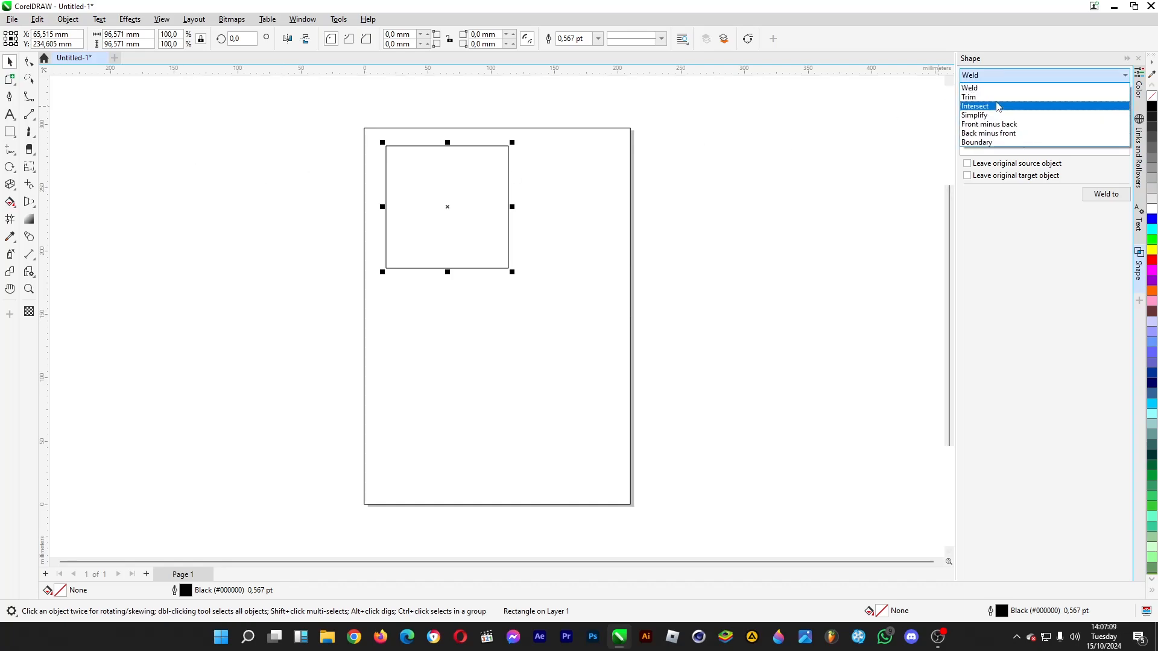
click(1025, 108)
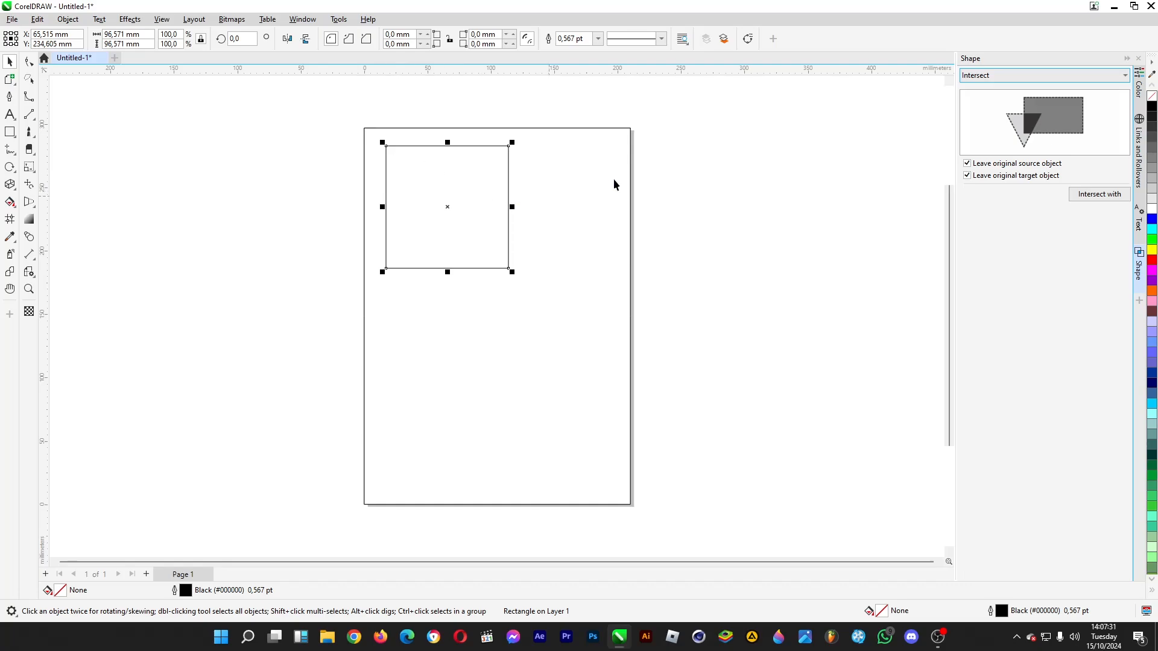
click(331, 170)
Draw a circle to the right of the square, near the page's upper right corner
click(12, 137)
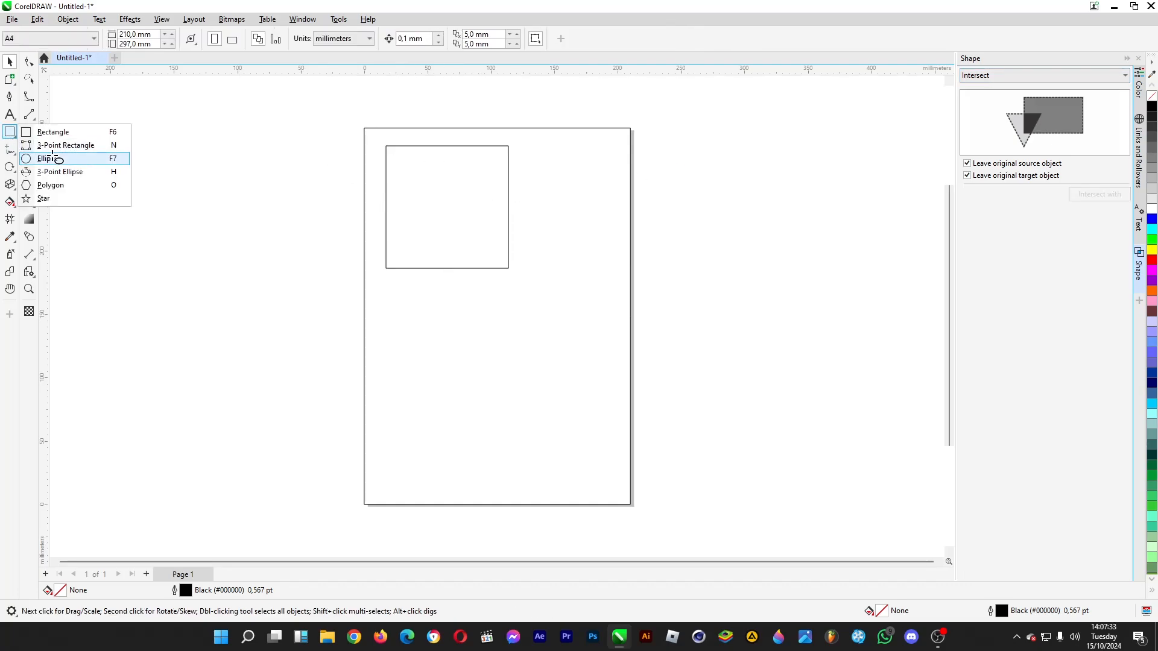
click(53, 158)
drag(526, 152, 614, 239)
click(10, 61)
Scale the square to about 78.5 mm, and reposition the circle and enlarge it to about 79.9 mm
click(386, 175)
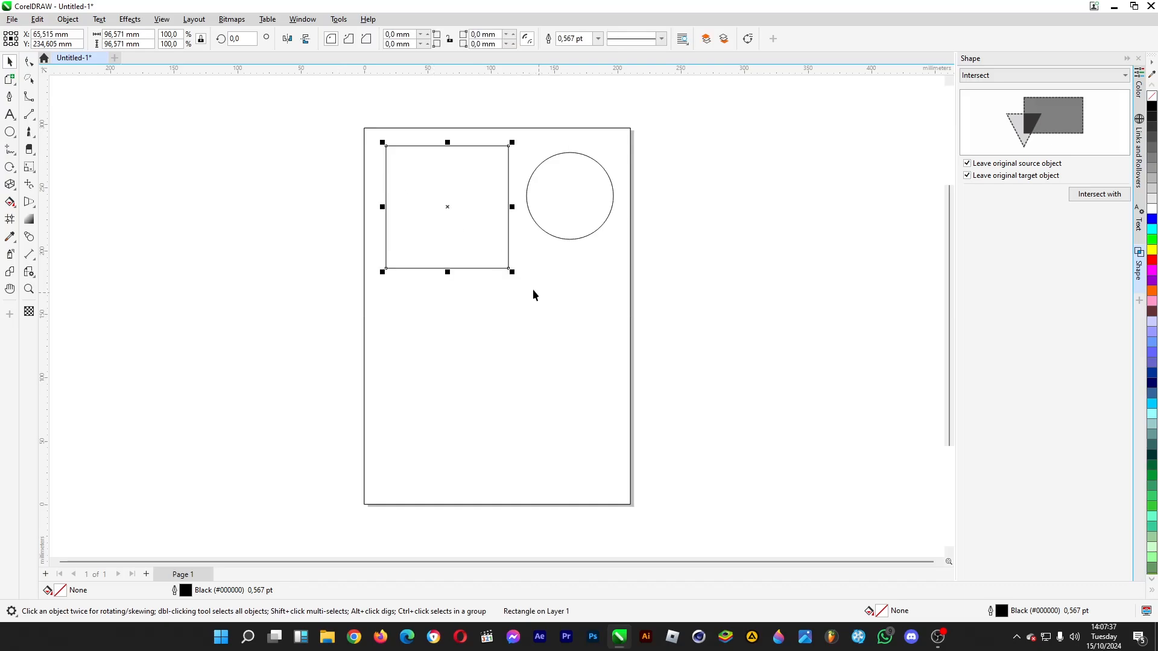
drag(513, 275, 490, 252)
drag(560, 187, 538, 178)
drag(594, 235, 609, 249)
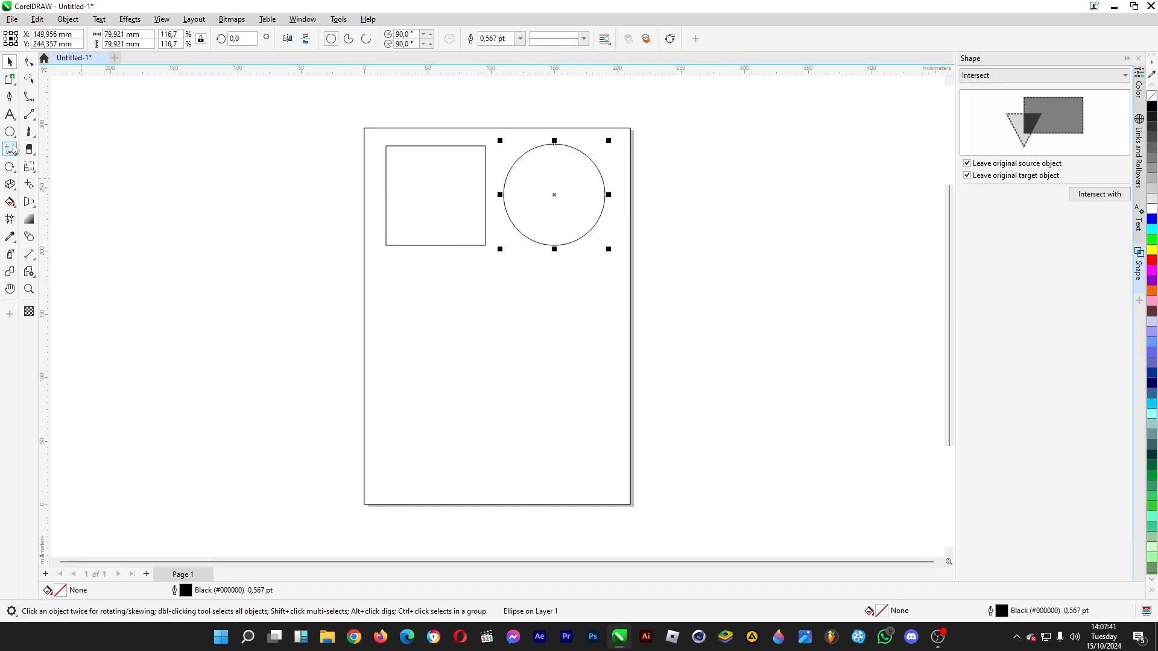
Draw an upright ellipse about 90.9 by 128.9 mm and place it centred below the circle
key(F7)
drag(510, 258, 614, 422)
drag(506, 339, 493, 341)
click(10, 61)
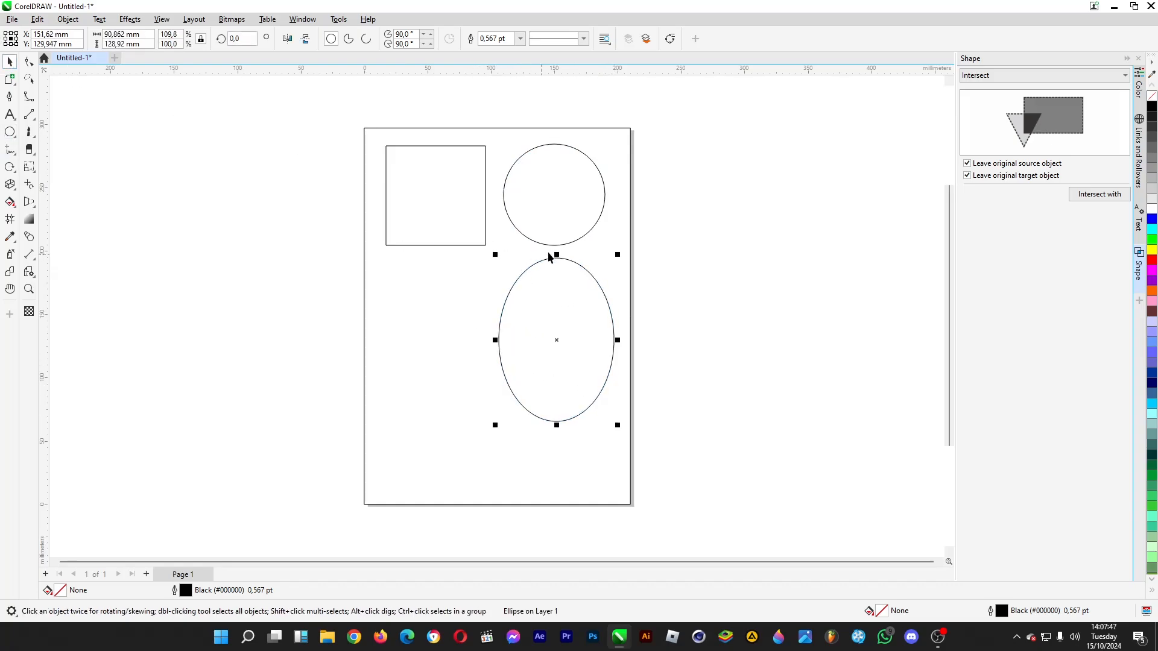
drag(557, 258, 556, 259)
Make a mirrored copy of the square below it and resize the copy to a rectangle about 78.5 by 95.6 mm
click(452, 211)
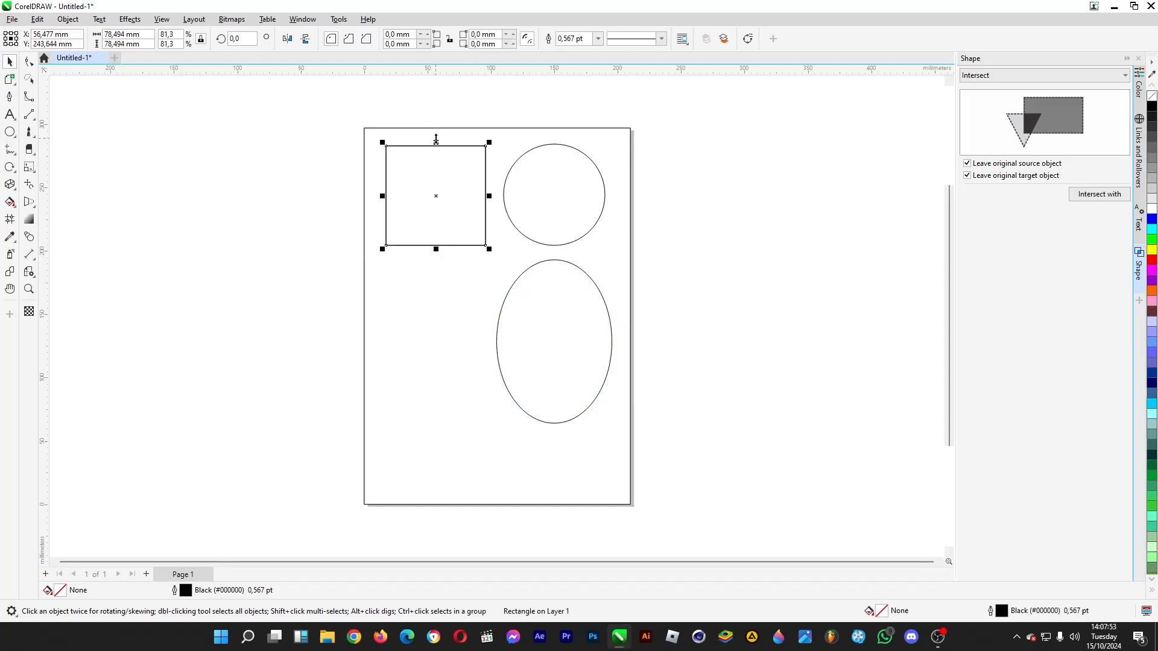
drag(436, 139, 543, 422)
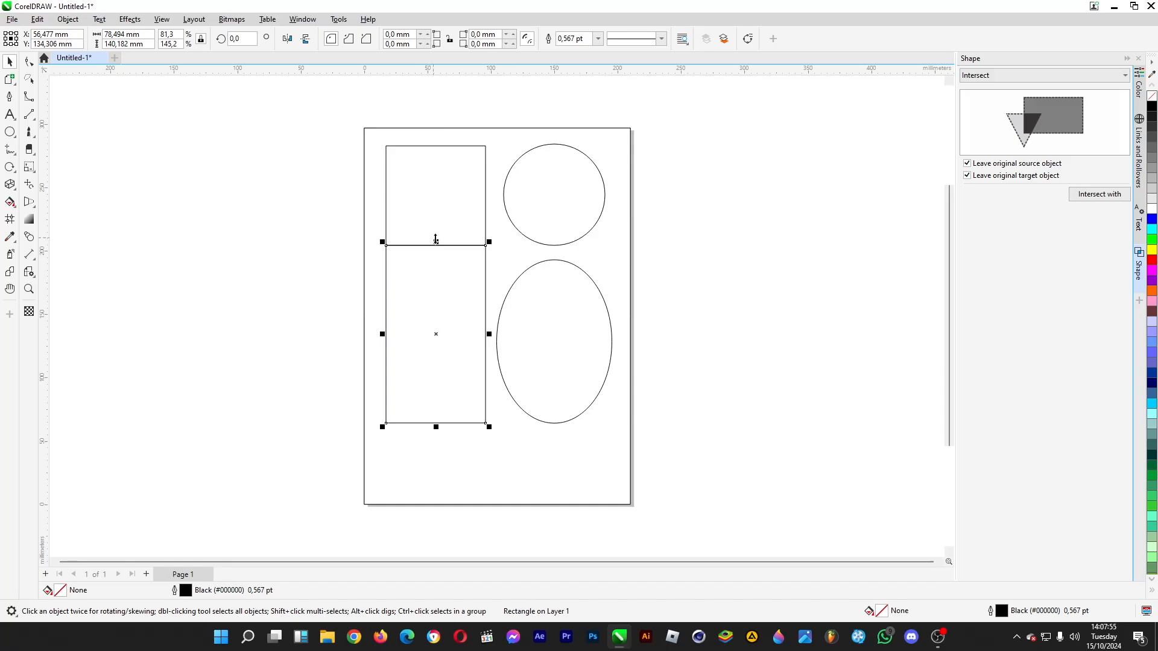
drag(436, 240, 555, 255)
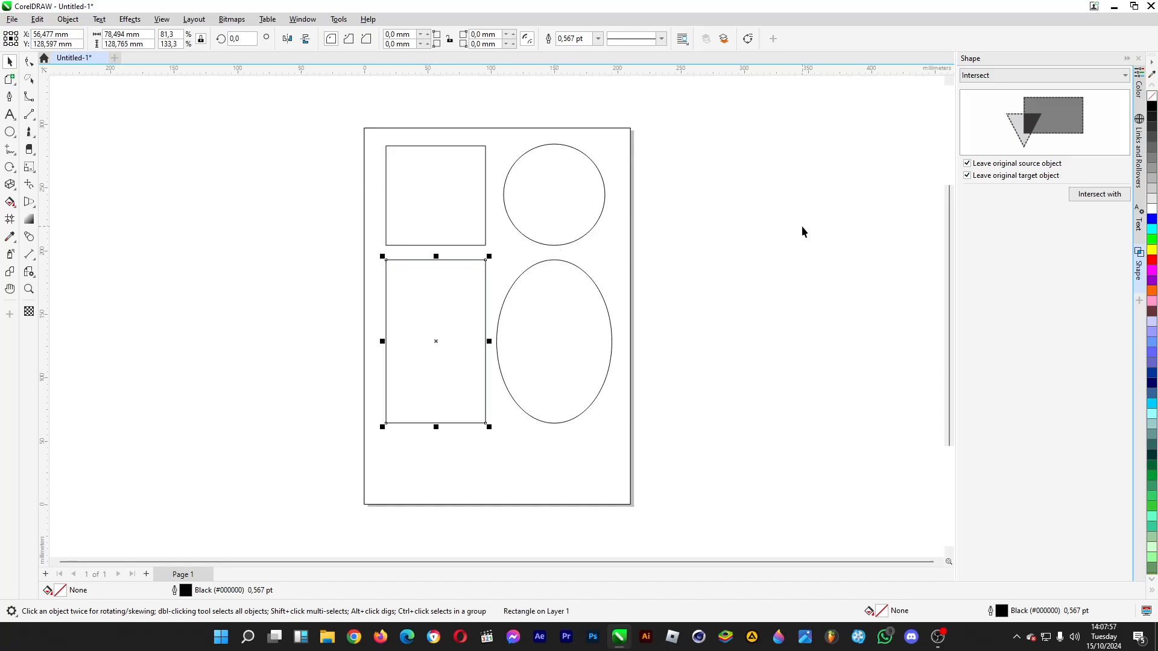
click(802, 232)
click(442, 410)
drag(437, 428, 444, 392)
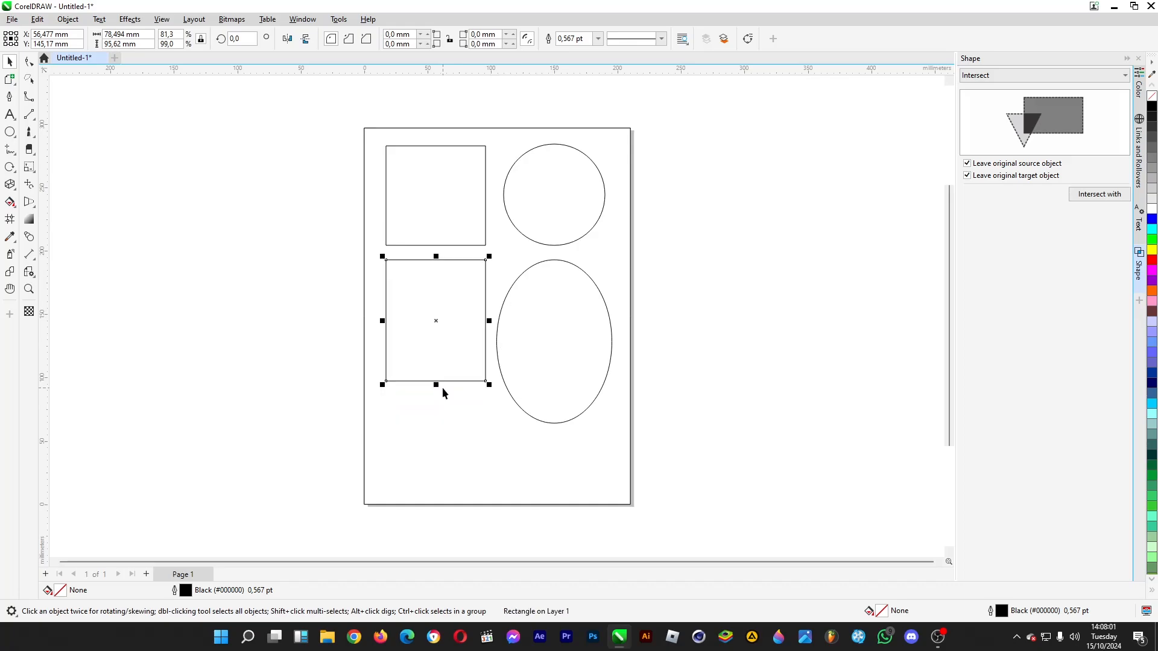
Copy the circle into the space below the rectangle, and stretch the ellipse to about 185.5 mm tall within the page
click(567, 207)
drag(564, 208, 451, 441)
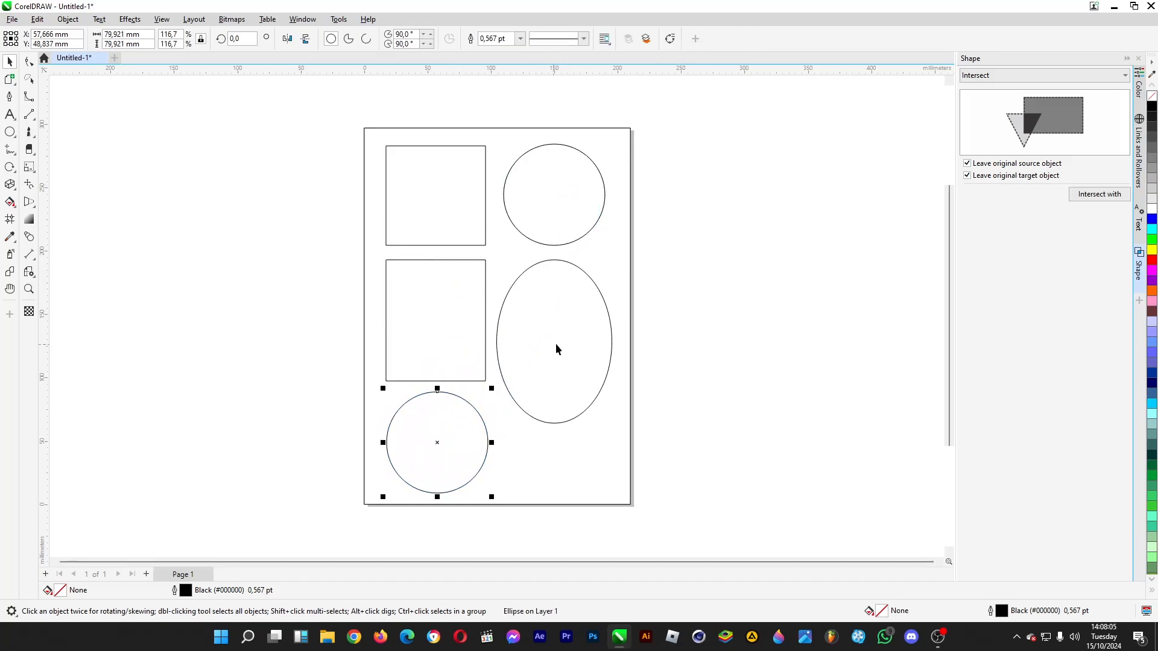
click(554, 327)
drag(555, 430, 561, 500)
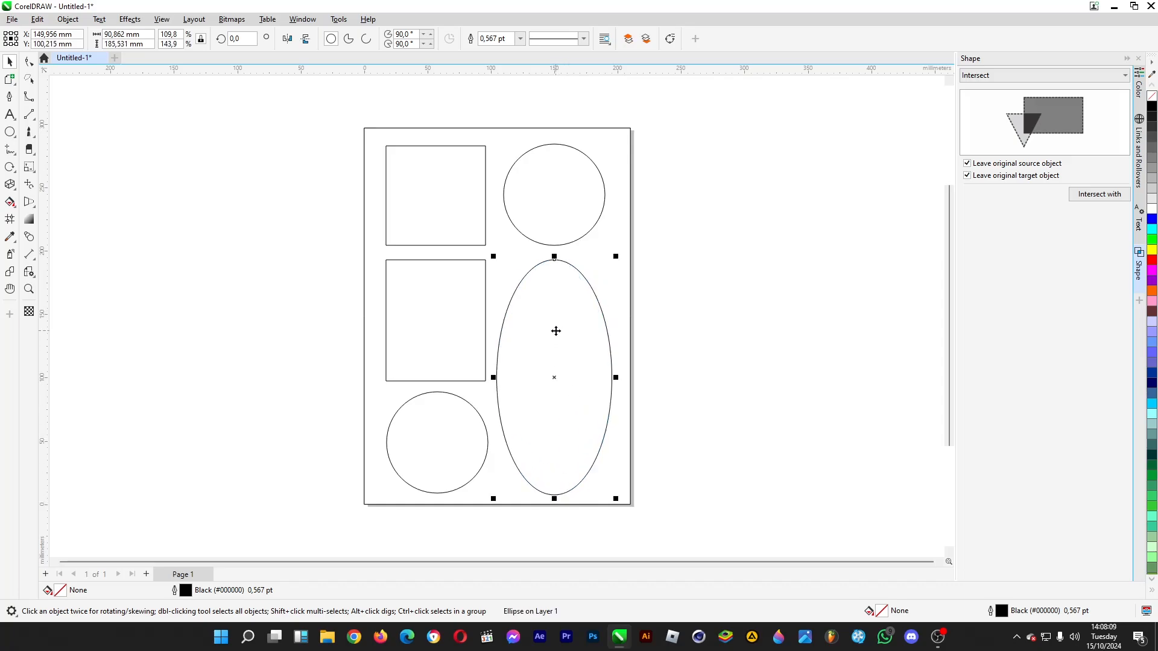
drag(553, 336, 576, 347)
click(677, 145)
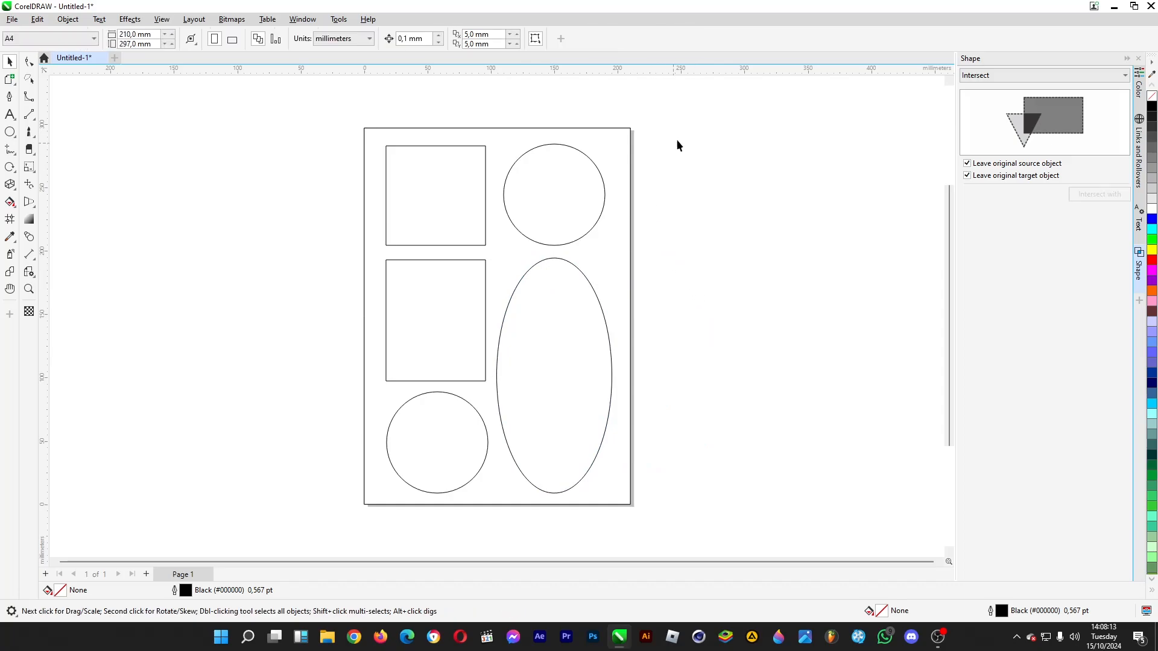
Group the five shapes inside the page frame and move the group off the page, well to its right
drag(507, 213, 331, 500)
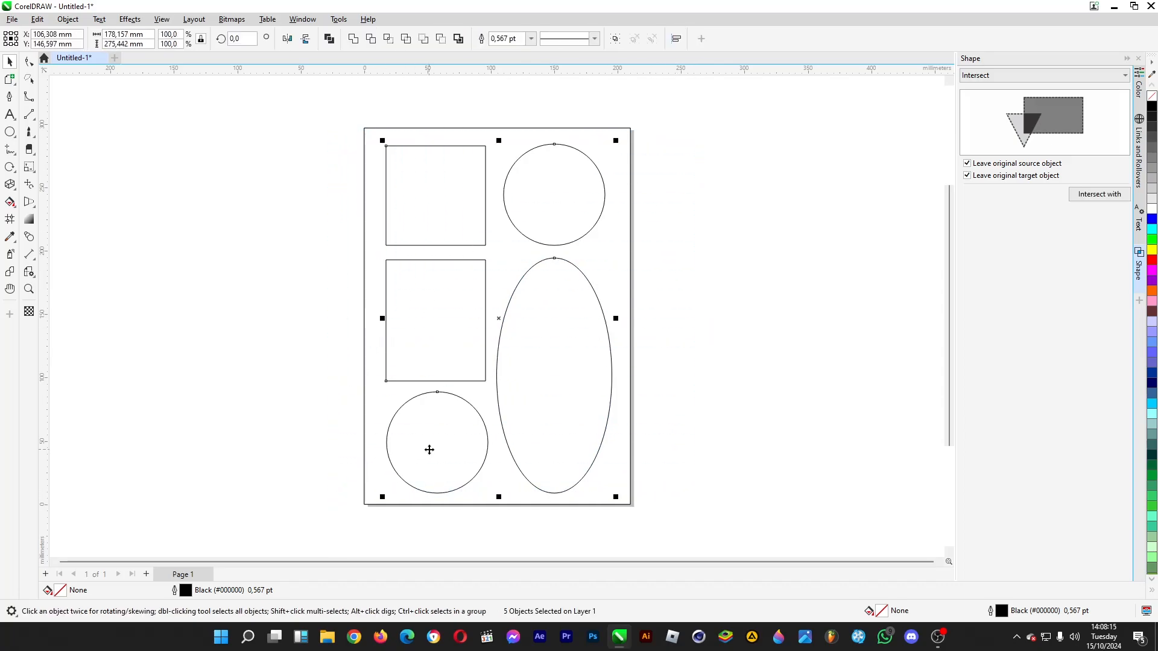
drag(427, 456, 433, 454)
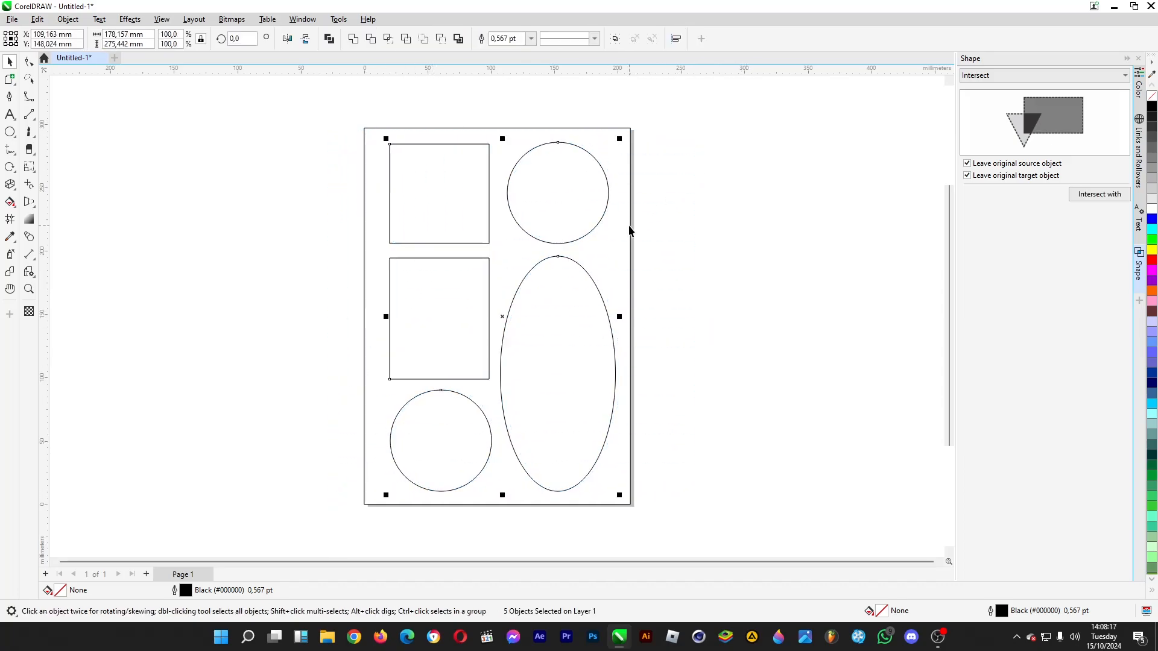
click(615, 39)
scroll(347, 223, down, 2)
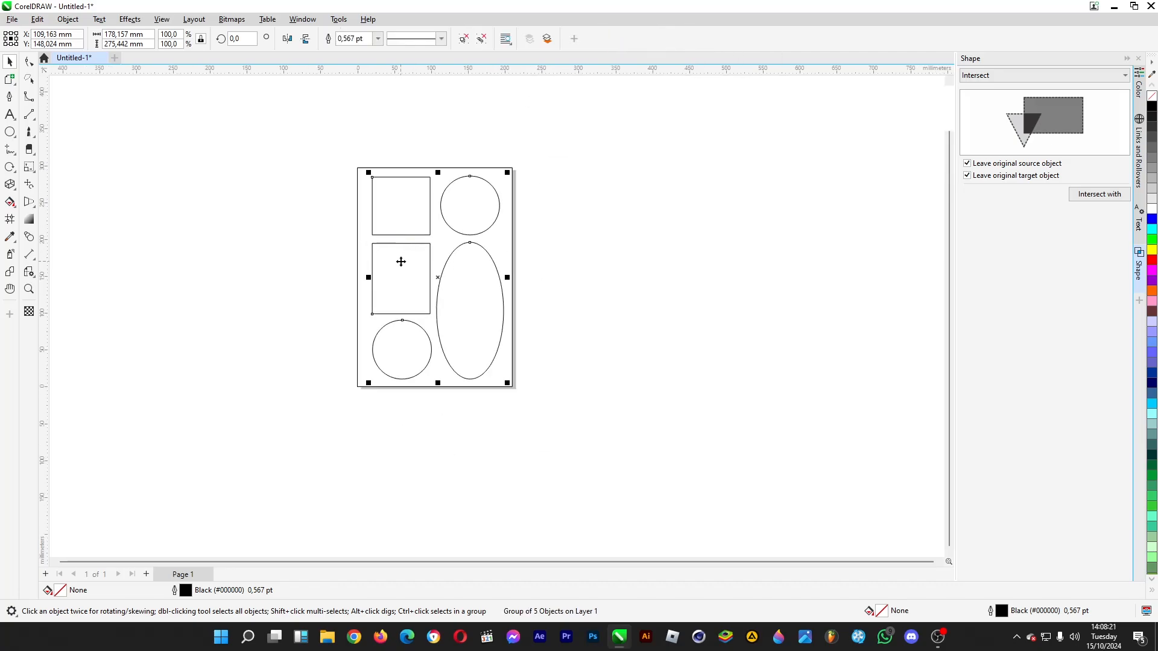
drag(429, 264, 912, 261)
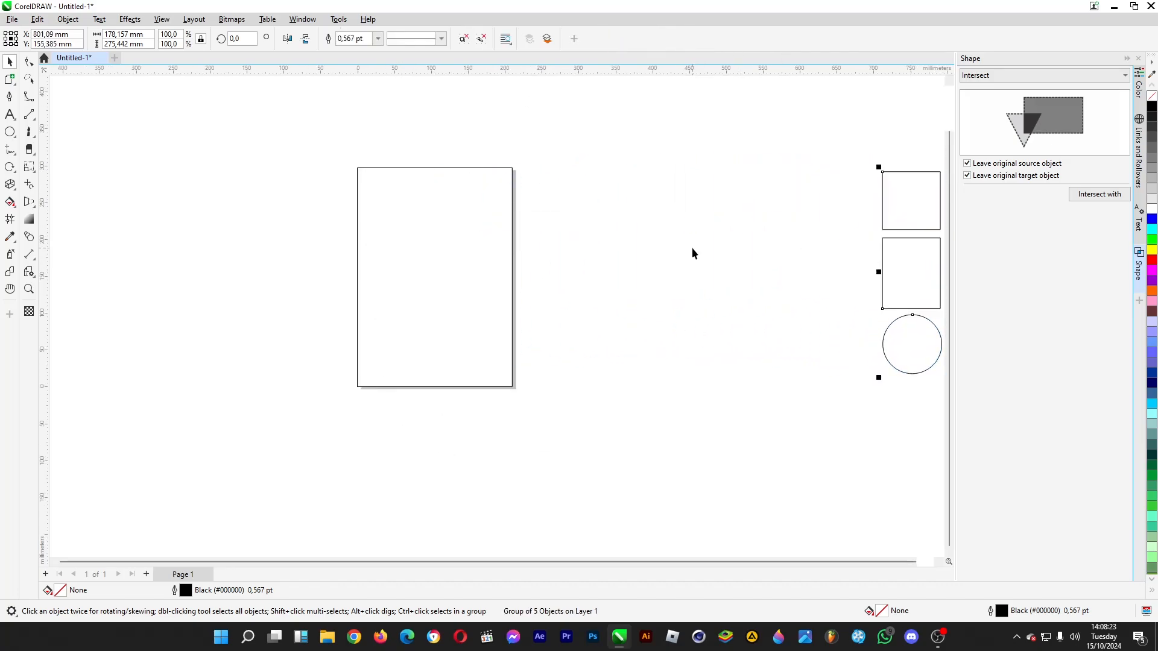
click(433, 241)
Draw a long horizontal rectangle about 291.8 by 13.7 mm left of the page and fill it with purple (#9900CC)
scroll(431, 235, up, 1)
scroll(368, 225, down, 1)
scroll(344, 213, up, 2)
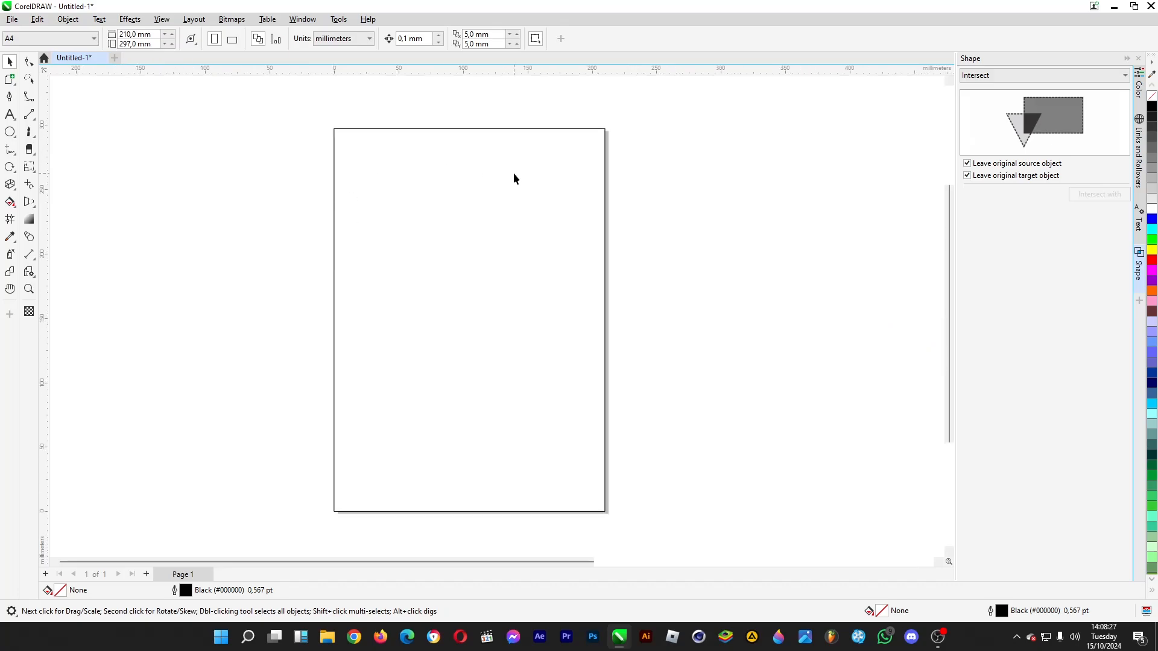
click(14, 136)
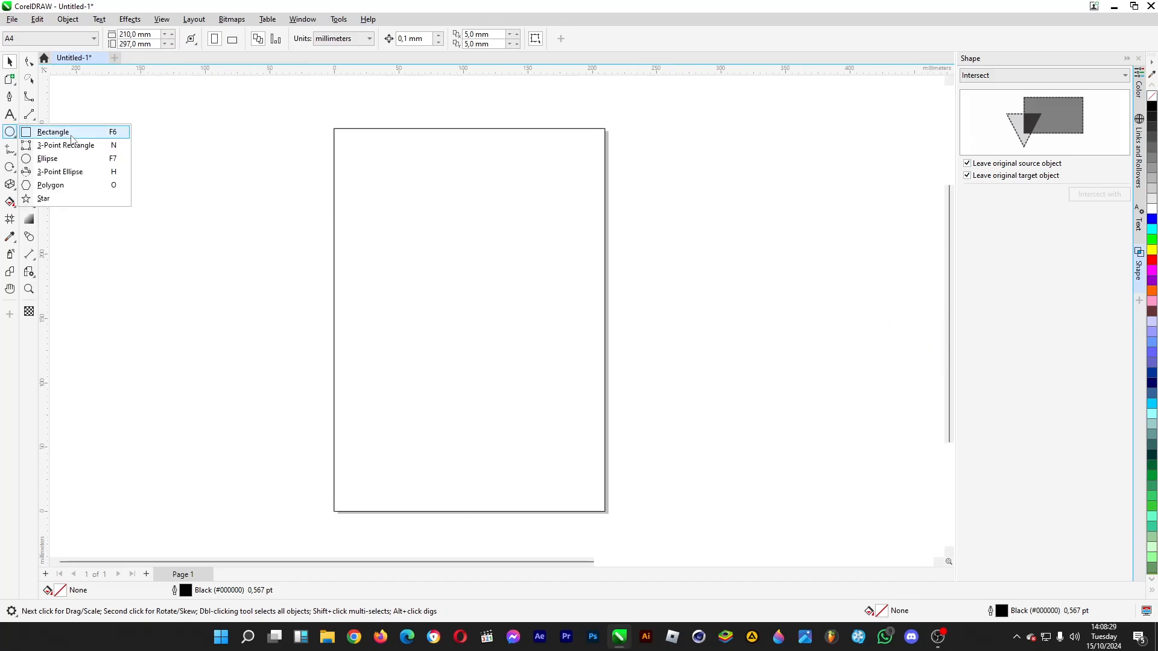
click(49, 124)
scroll(786, 206, down, 2)
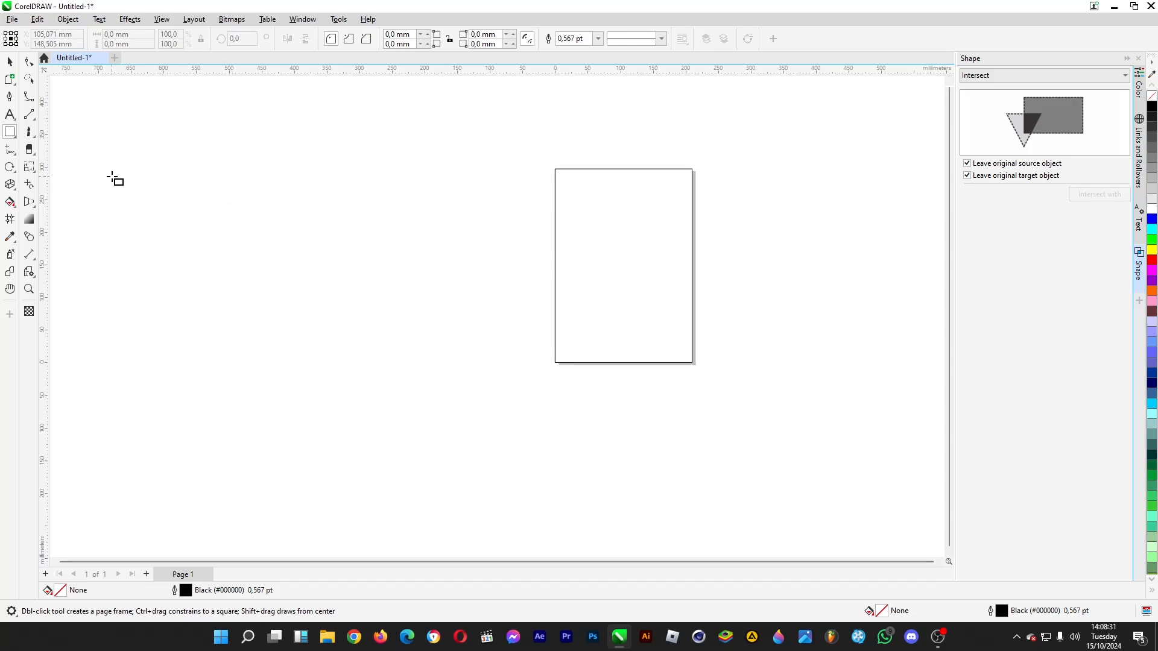
scroll(114, 178, down, 1)
scroll(118, 175, up, 2)
scroll(130, 183, up, 2)
drag(127, 181, 461, 197)
key(space)
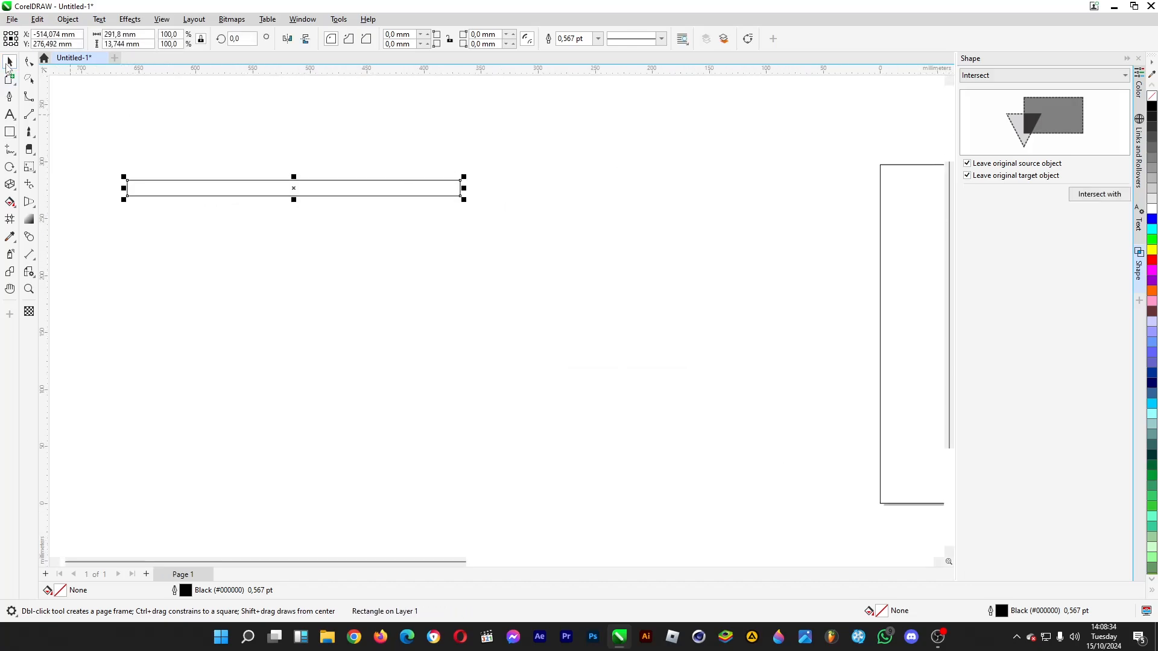
click(1151, 281)
Copy the purple bar directly beneath itself with touching edges and fill the copy with orange
click(150, 189)
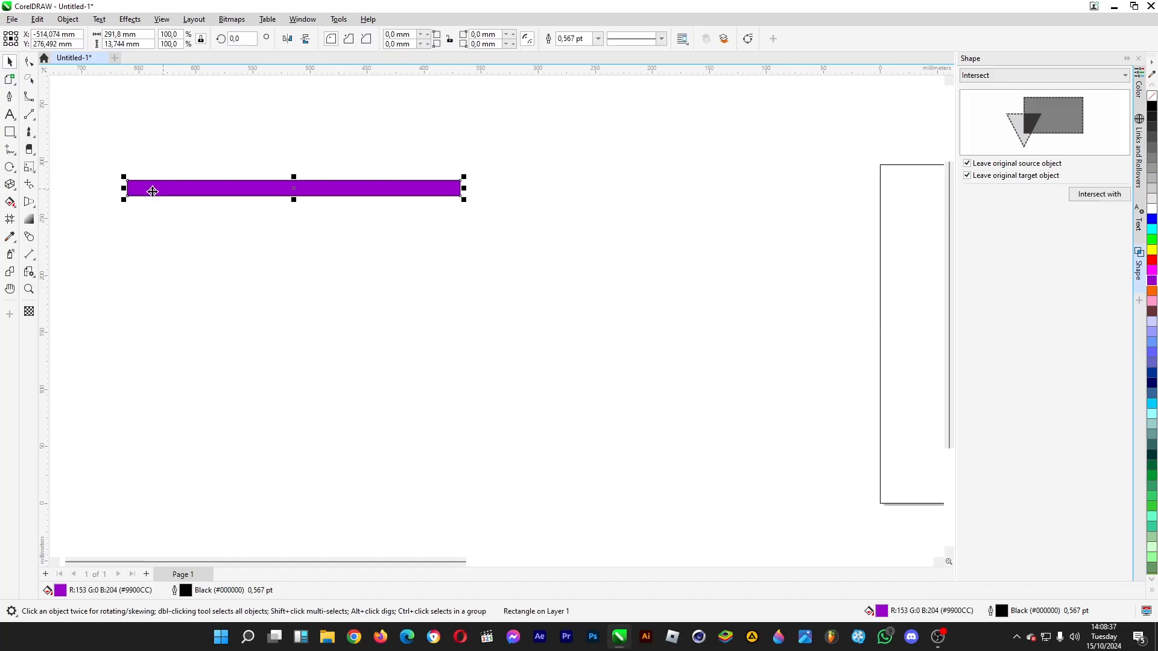
drag(127, 181, 127, 196)
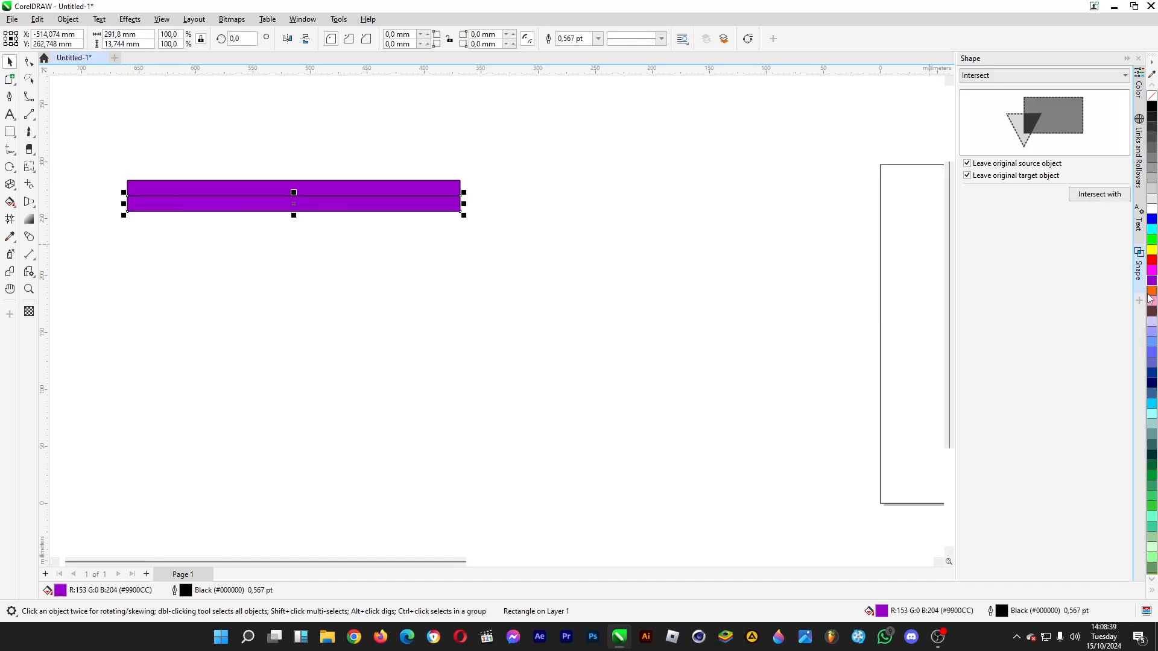
click(1152, 292)
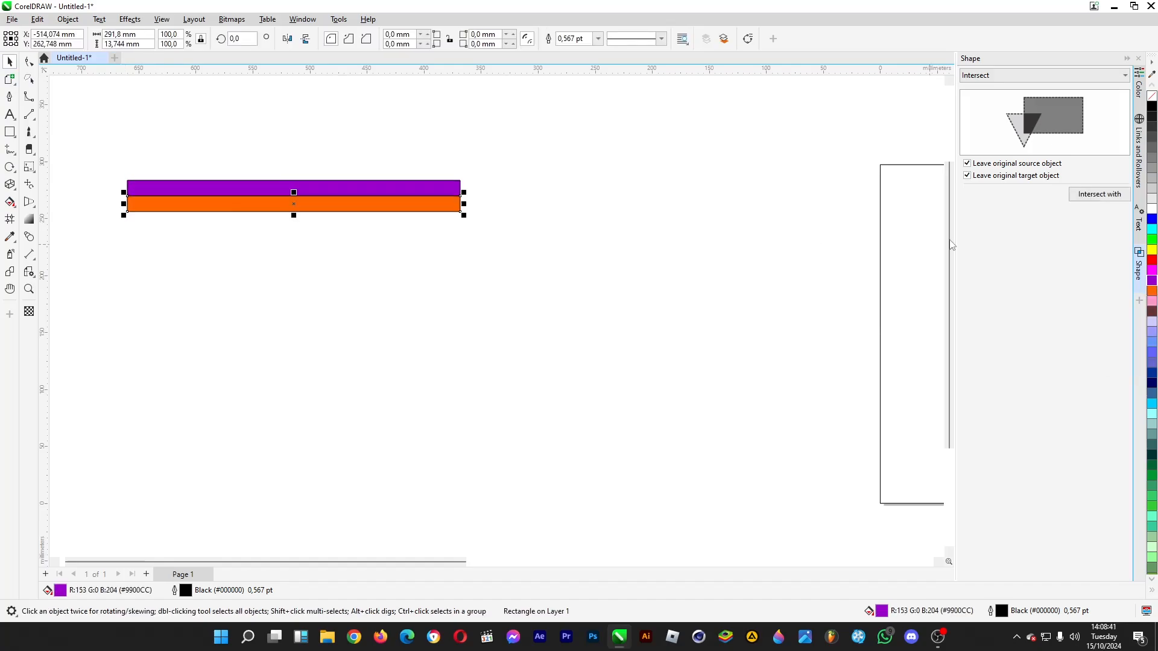
Group the purple and orange bars without an outline and stretch the group to about 426.6 mm wide
click(609, 158)
drag(112, 252, 112, 254)
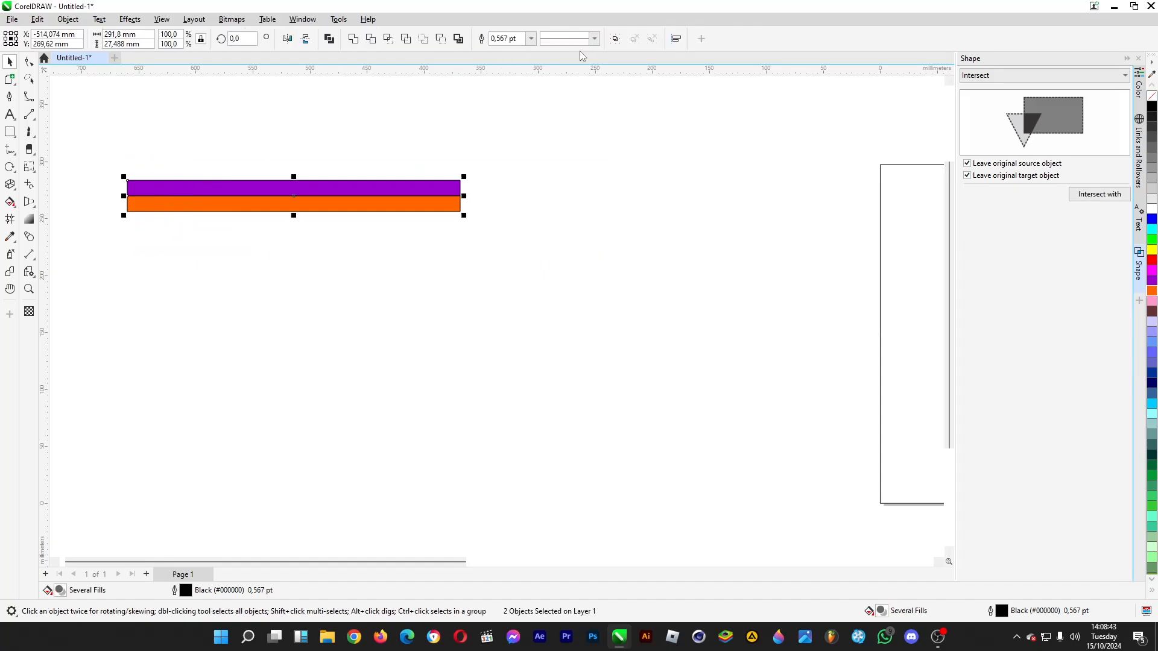
click(612, 38)
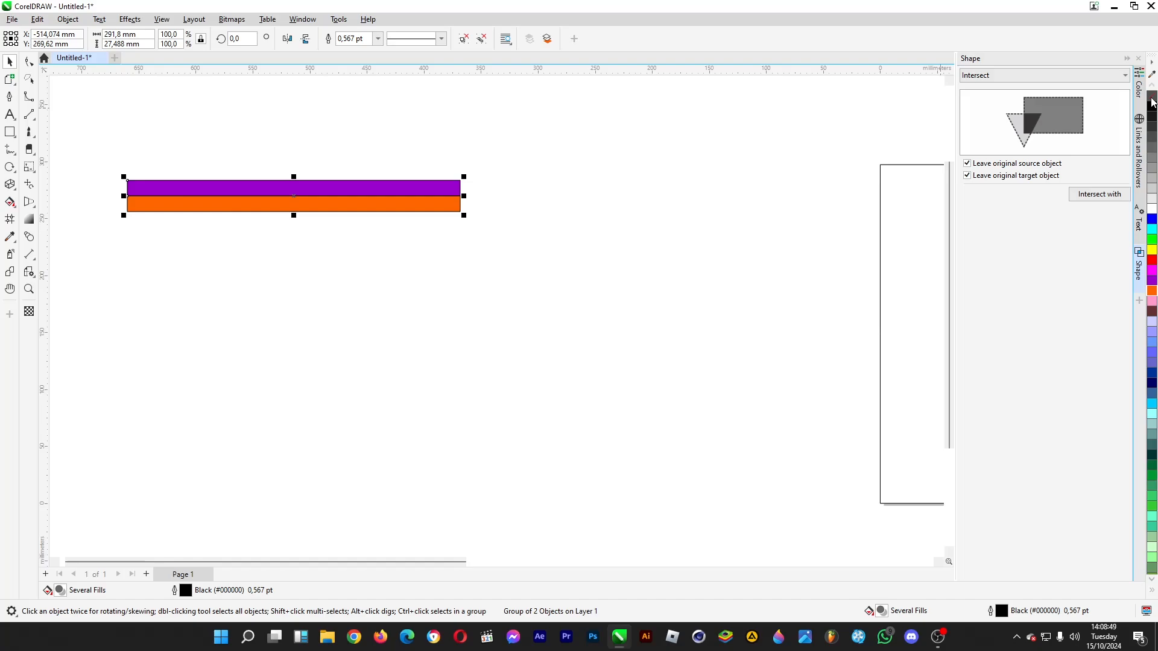
right_click(1151, 98)
drag(466, 195, 611, 213)
right_click(611, 213)
Copy the purple and orange stripes downward repeatedly with touching edges, building a striped block about 439.8 mm tall
drag(670, 125, 106, 328)
drag(128, 185, 129, 248)
right_click(129, 248)
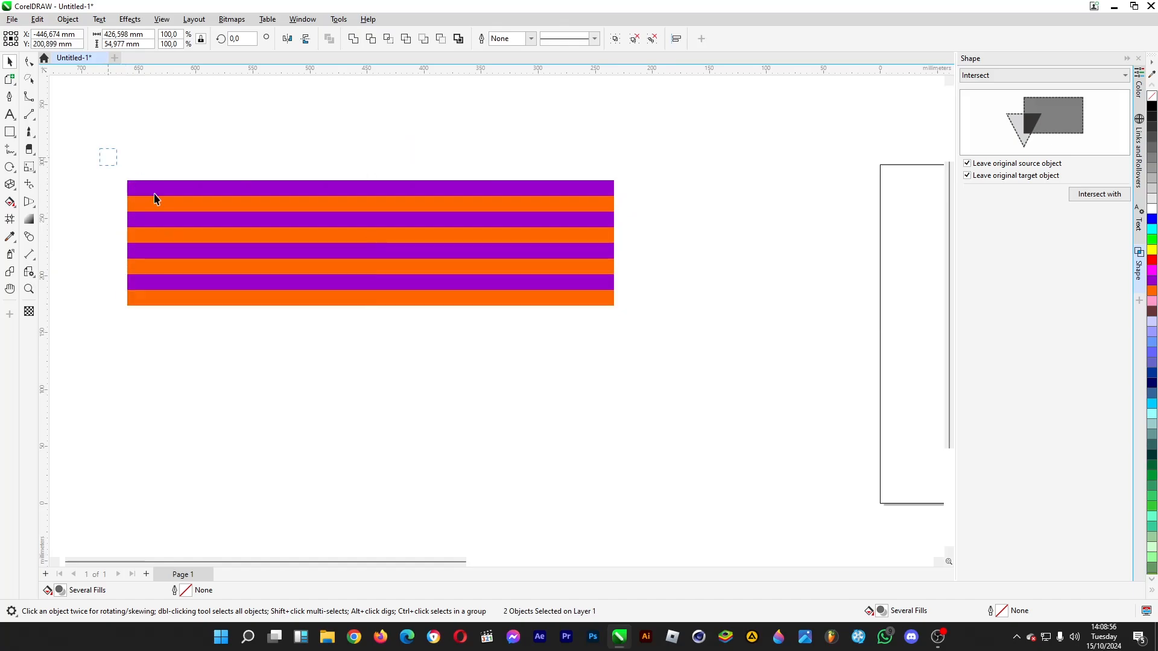
drag(620, 175, 620, 300)
right_click(620, 300)
scroll(559, 175, down, 1)
drag(667, 160, 172, 407)
drag(184, 180, 187, 398)
right_click(186, 398)
scroll(378, 300, down, 2)
scroll(542, 246, down, 1)
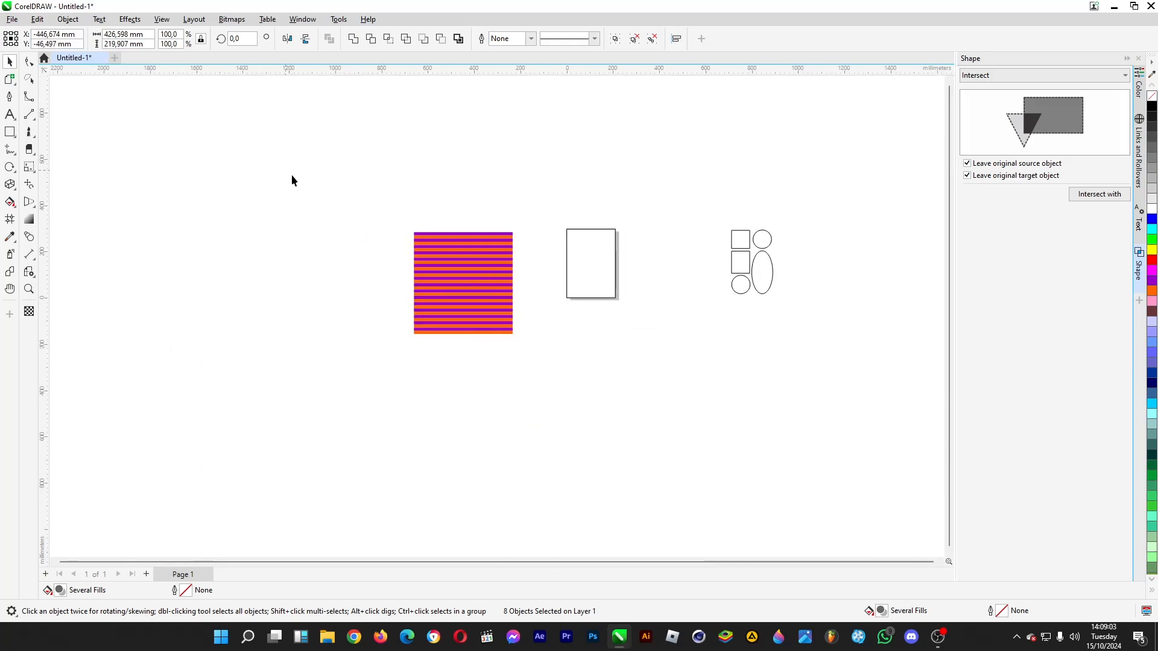
Stretch the whole striped block to about 1,499.9 mm wide and set its rotation to 30 degrees
drag(291, 175, 518, 338)
drag(514, 295, 482, 235)
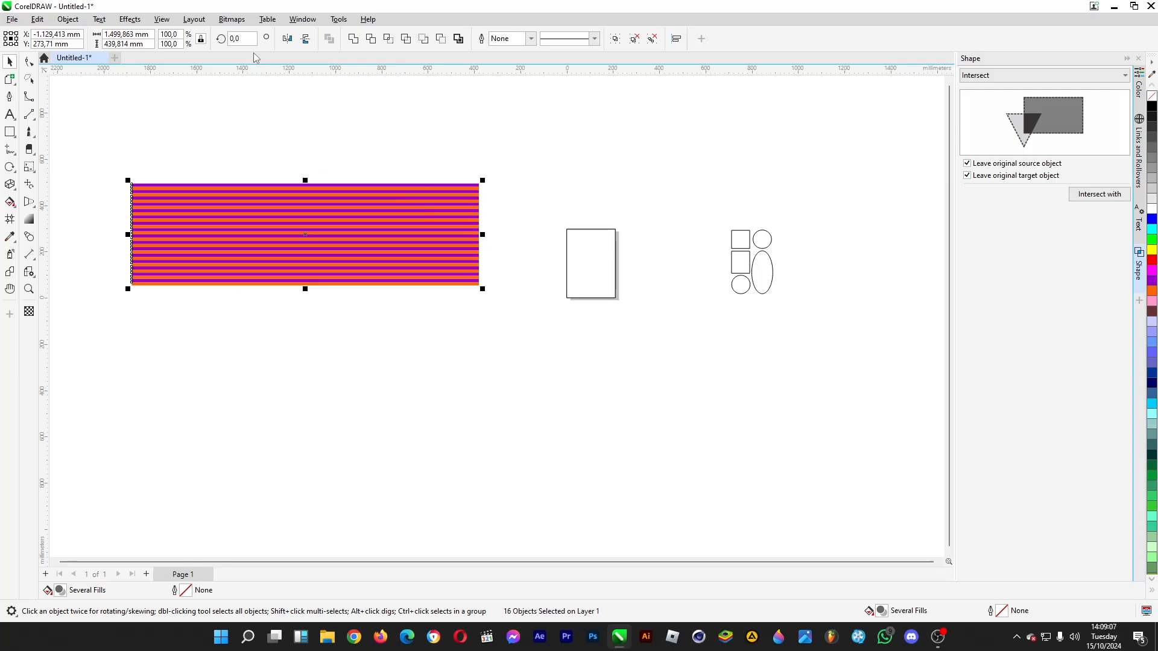
double_click(242, 38)
text(30)
key(Return)
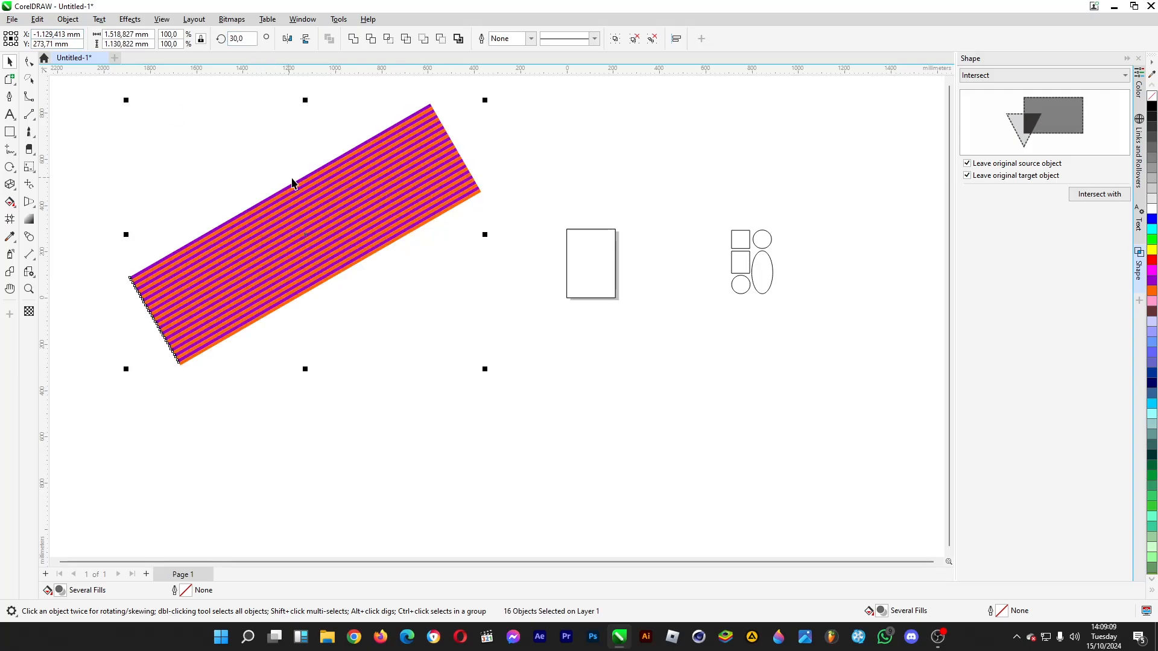
Set the striped block's rotation to 45 degrees
double_click(241, 38)
text(45)
key(Return)
Copy the rotated block side by side until the stripes form a large square, and group all the stripe objects
right_click(450, 203)
drag(390, 126, 540, 226)
scroll(540, 227, down, 1)
drag(189, 95, 582, 462)
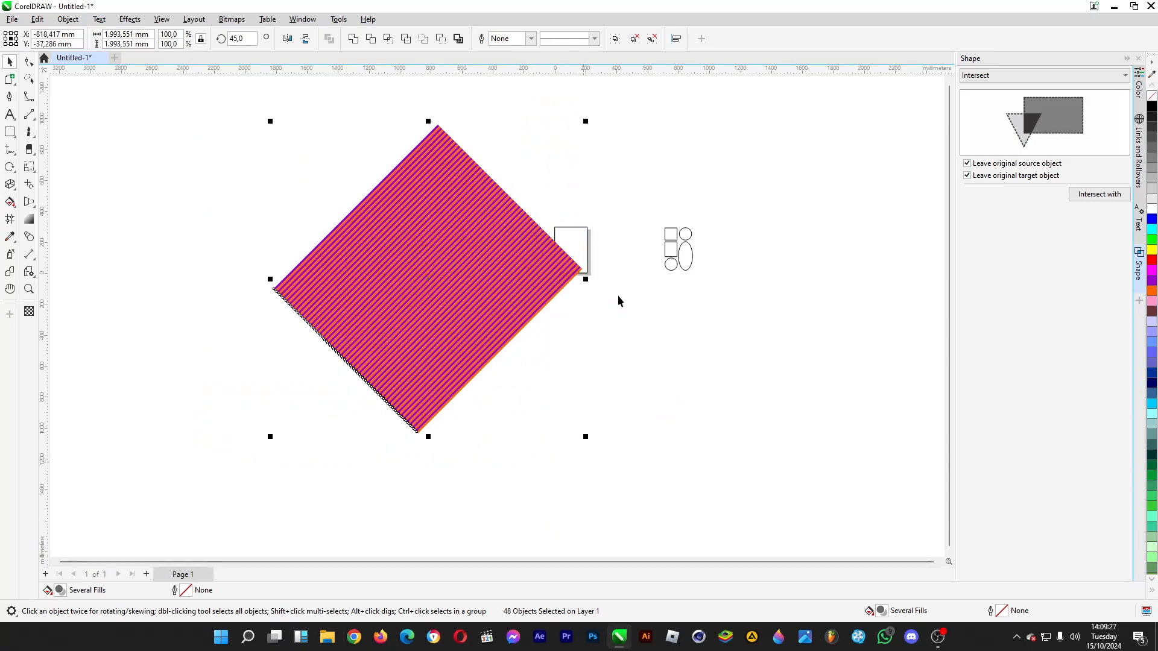
click(616, 39)
Move the stripe group over the page so that it covers the whole page frame
scroll(501, 217, up, 1)
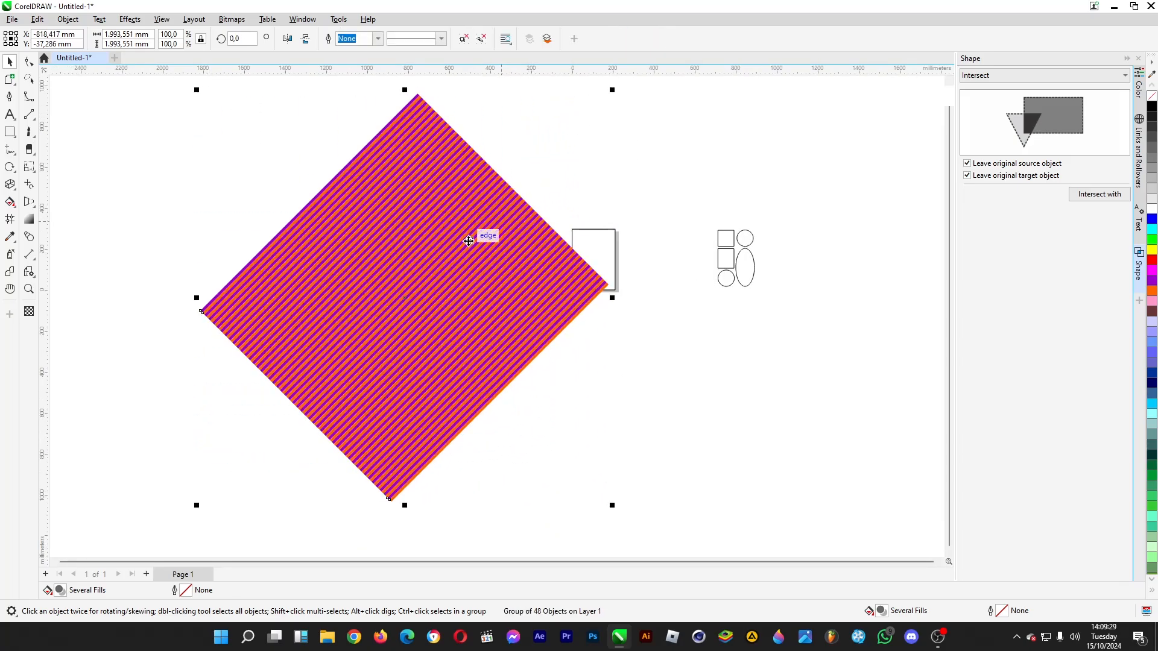
scroll(473, 240, up, 1)
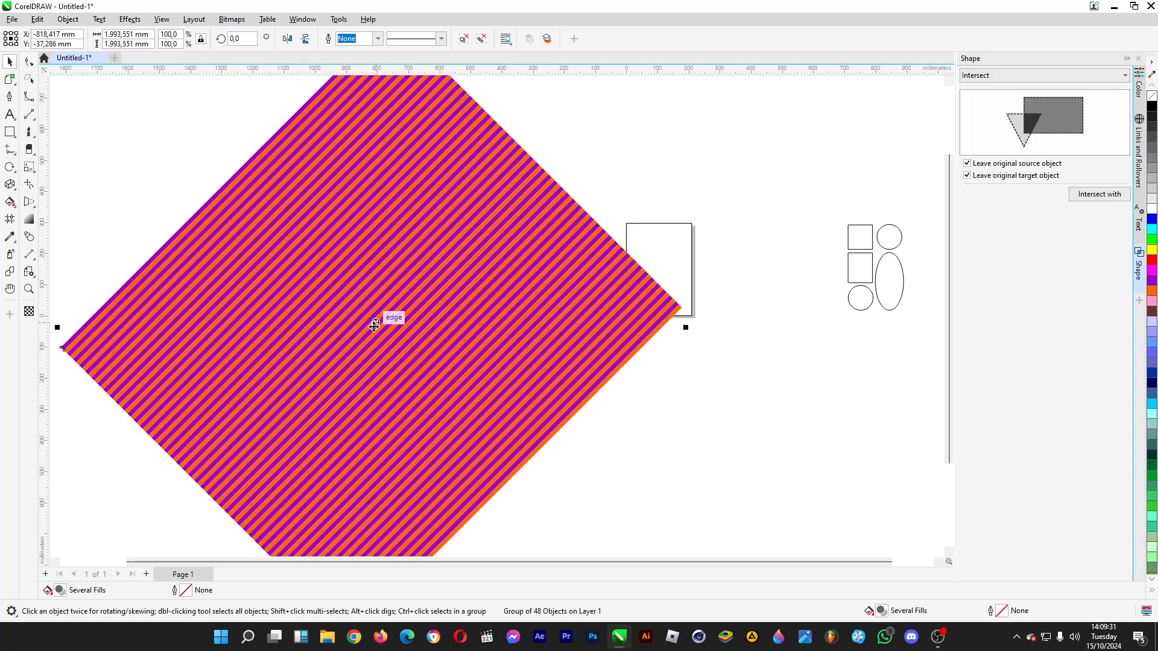
scroll(370, 331, up, 1)
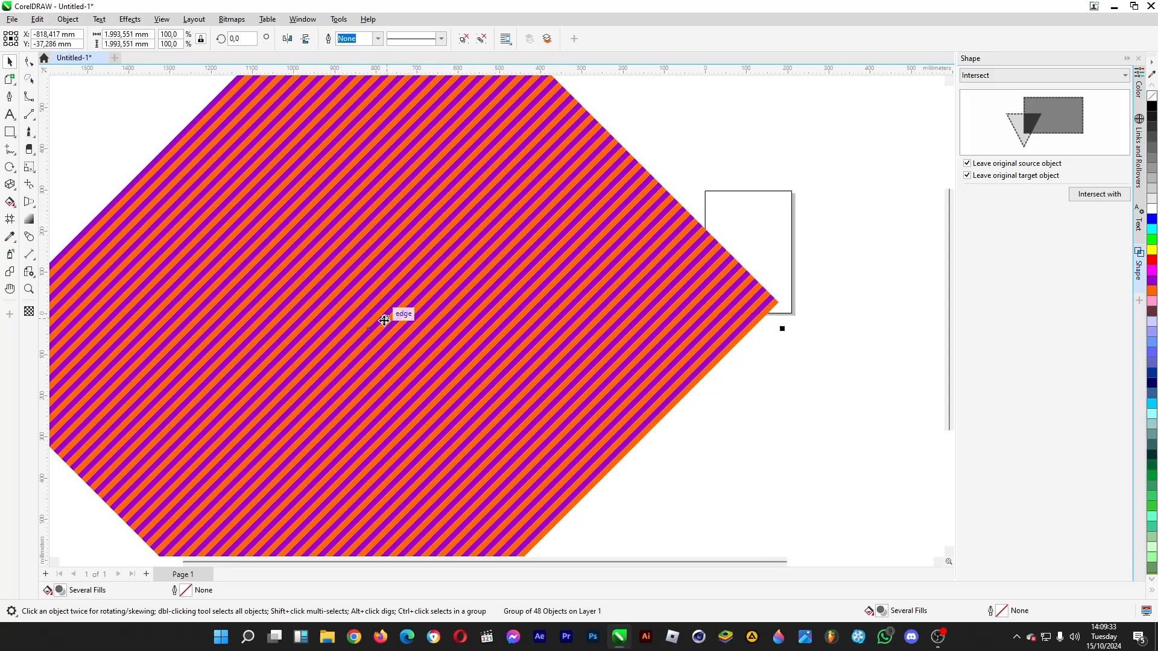
scroll(369, 331, up, 1)
scroll(370, 330, up, 1)
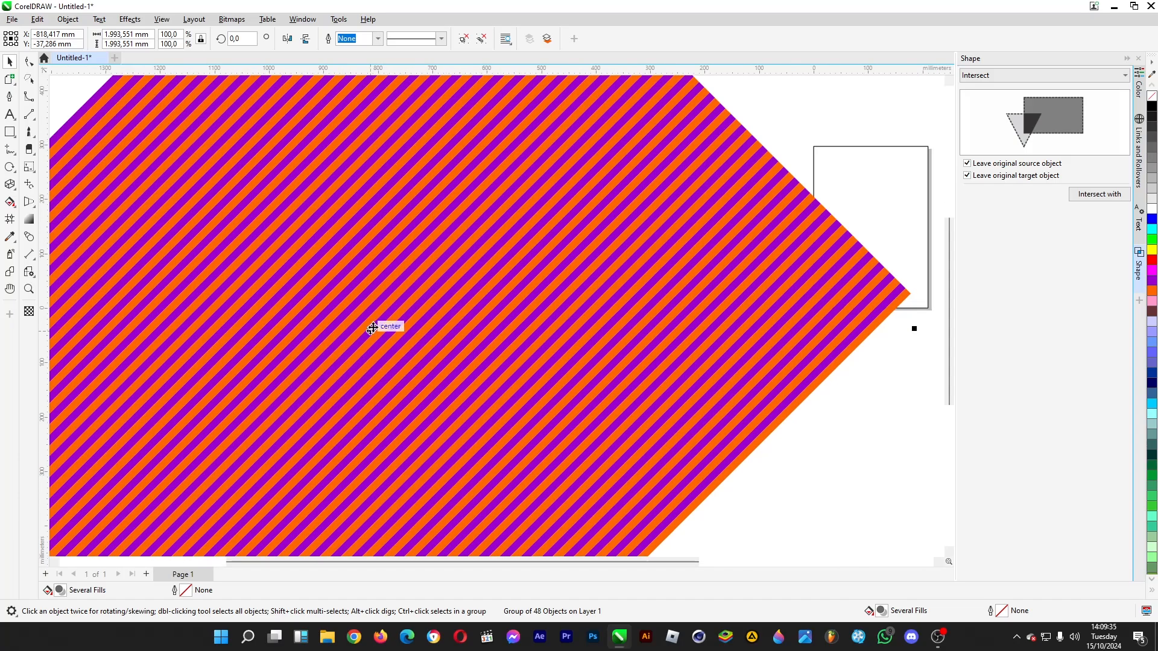
drag(370, 333, 871, 228)
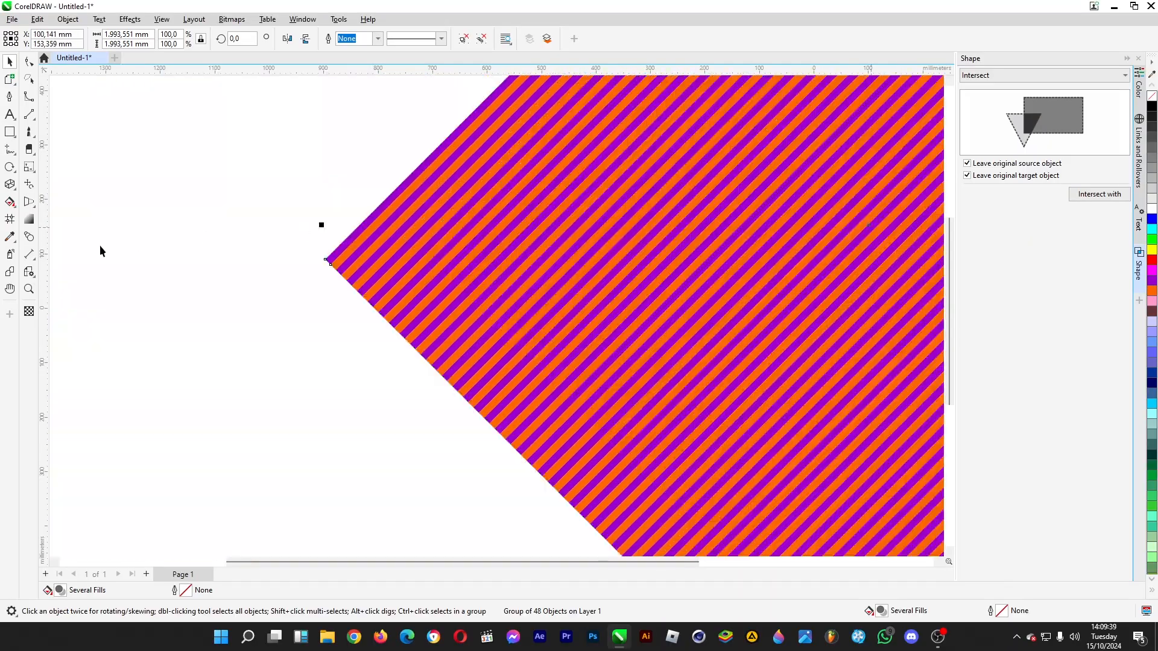
Select the 210 by 297 mm page frame beneath the stripes and bring it to the front of the page
scroll(207, 346, down, 1)
drag(313, 160, 605, 374)
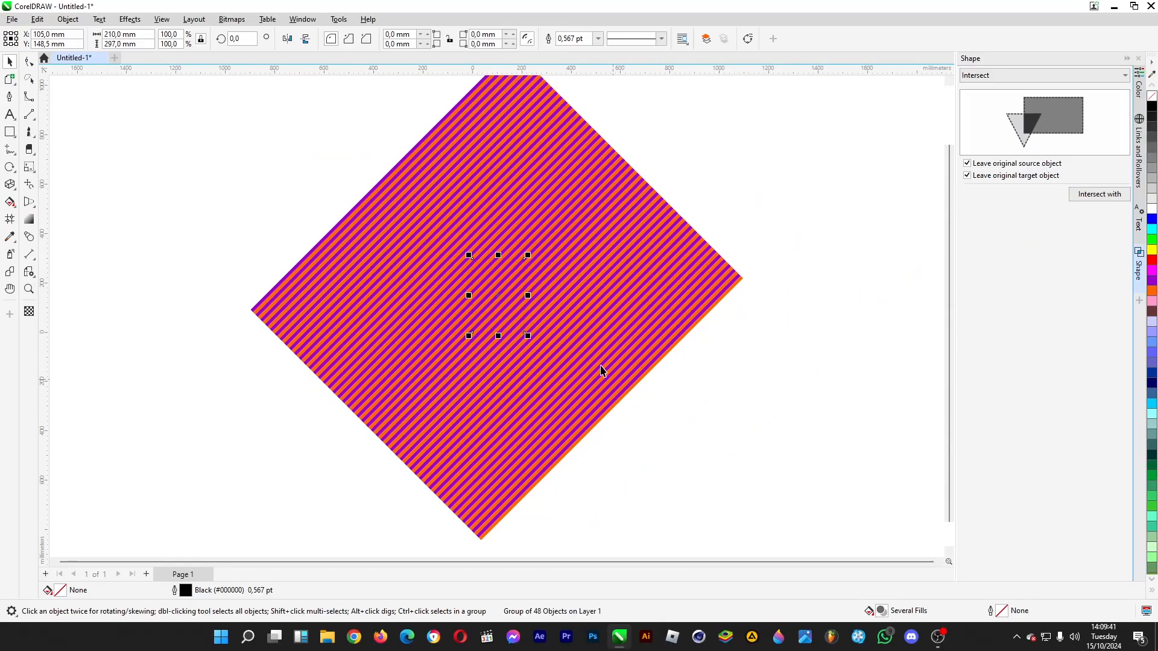
right_click(500, 283)
mouse_move(615, 367)
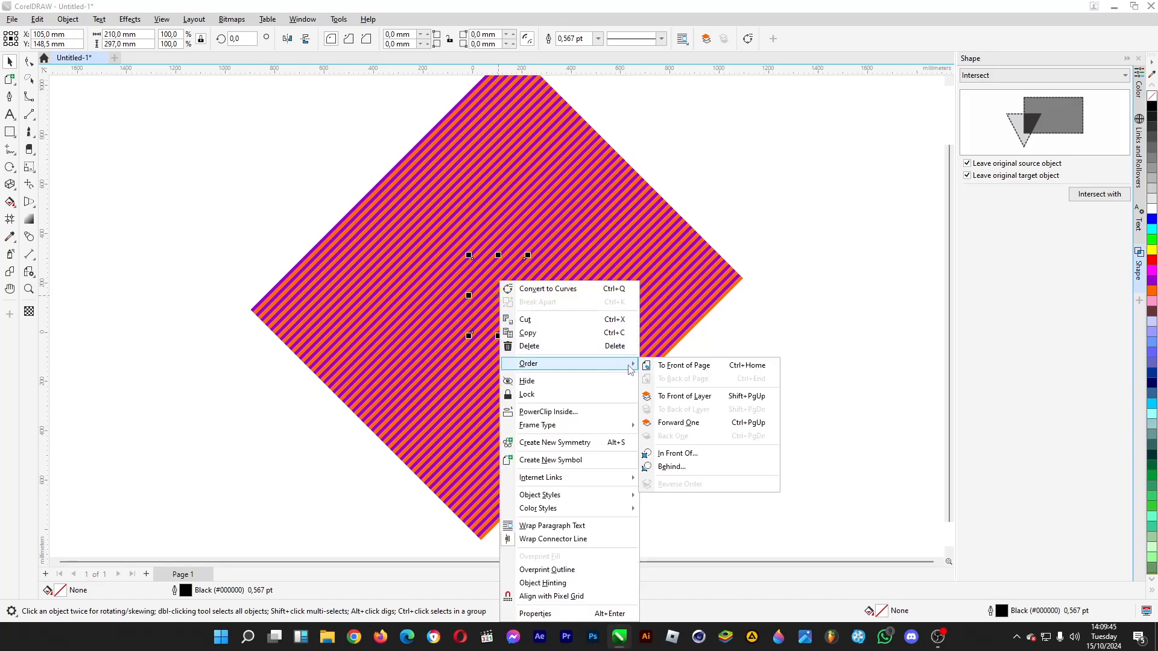
click(676, 364)
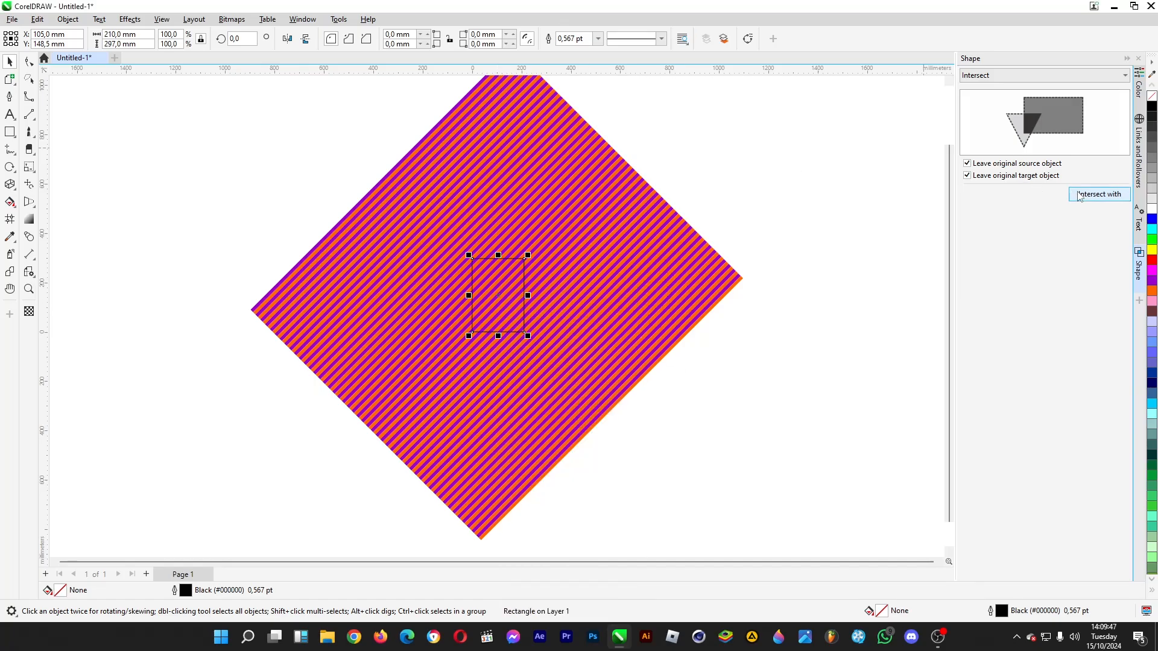
Intersect the page frame with the stripe group, keeping both originals, and delete the oversized stripe group
click(1099, 193)
click(536, 257)
drag(504, 292, 411, 384)
key(ctrl+z)
click(566, 365)
key(Delete)
scroll(523, 324, up, 4)
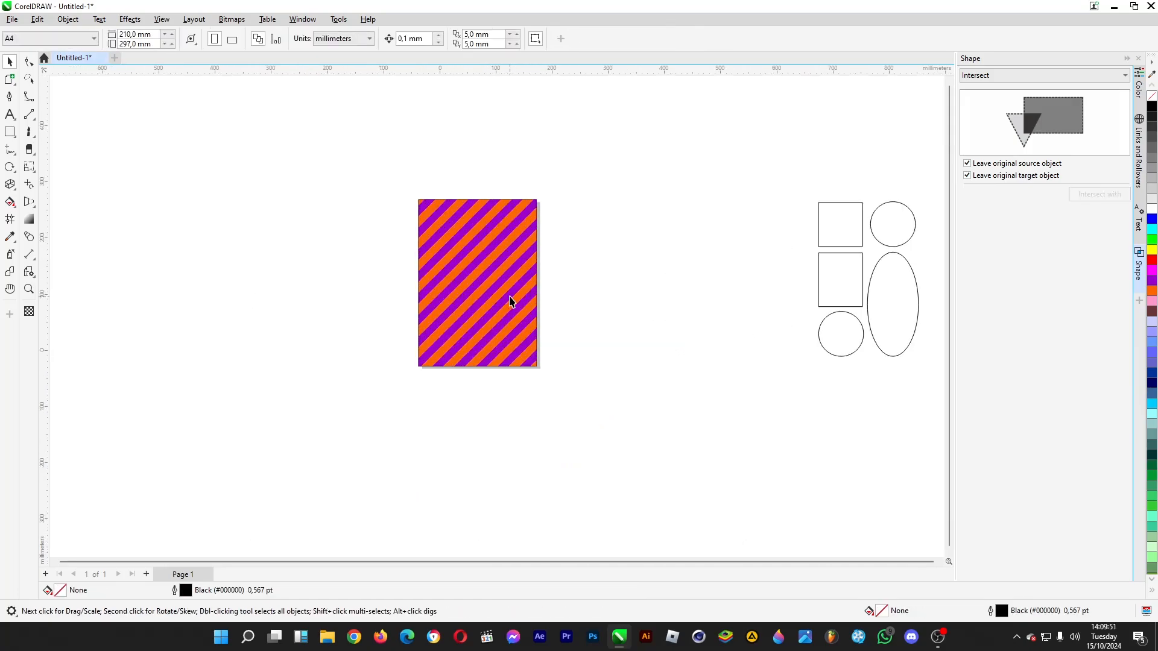
Send the page-sized striped group to the back of the page and delete the empty page frame rectangle
drag(466, 255, 439, 228)
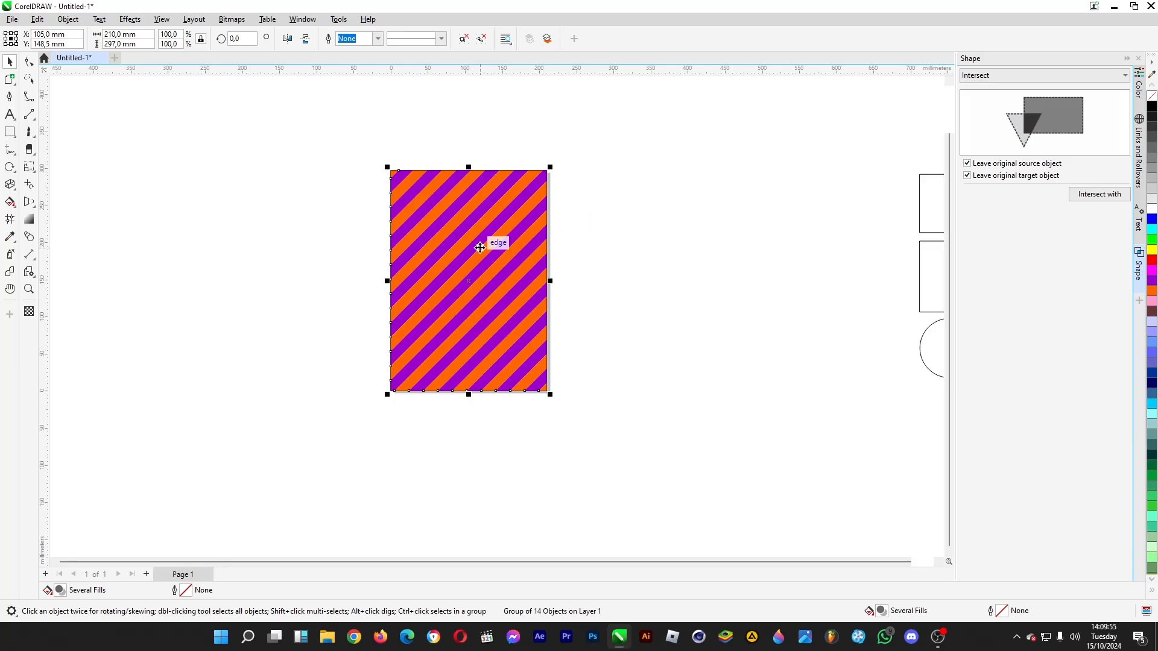
right_click(469, 233)
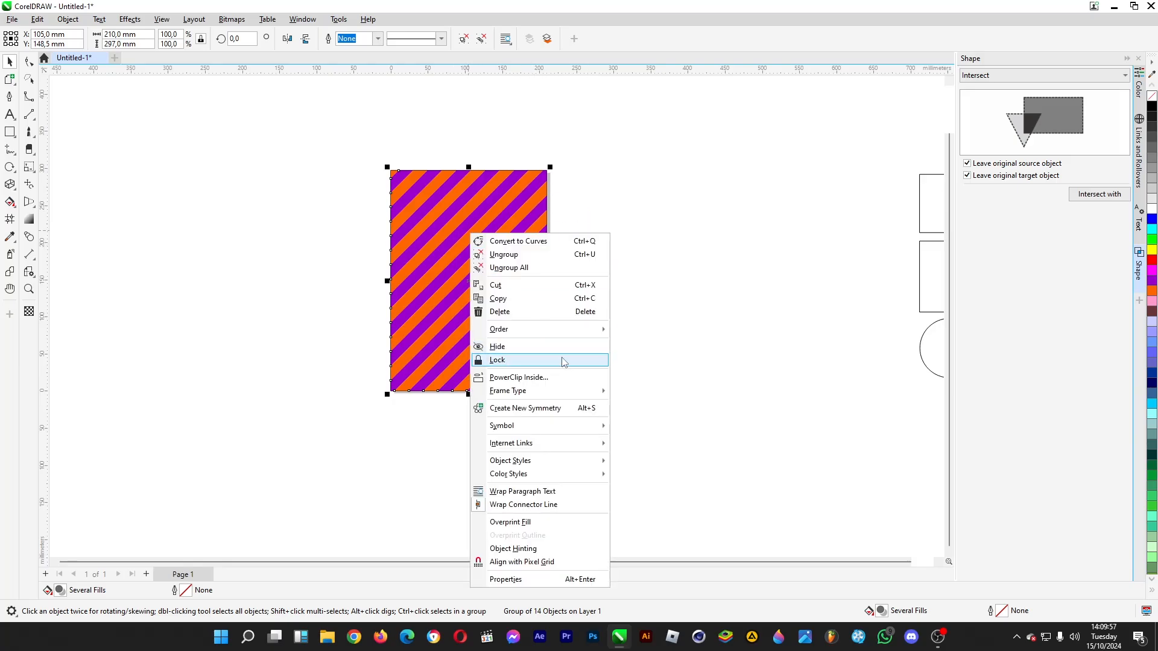
mouse_move(581, 329)
click(652, 346)
click(603, 326)
click(472, 270)
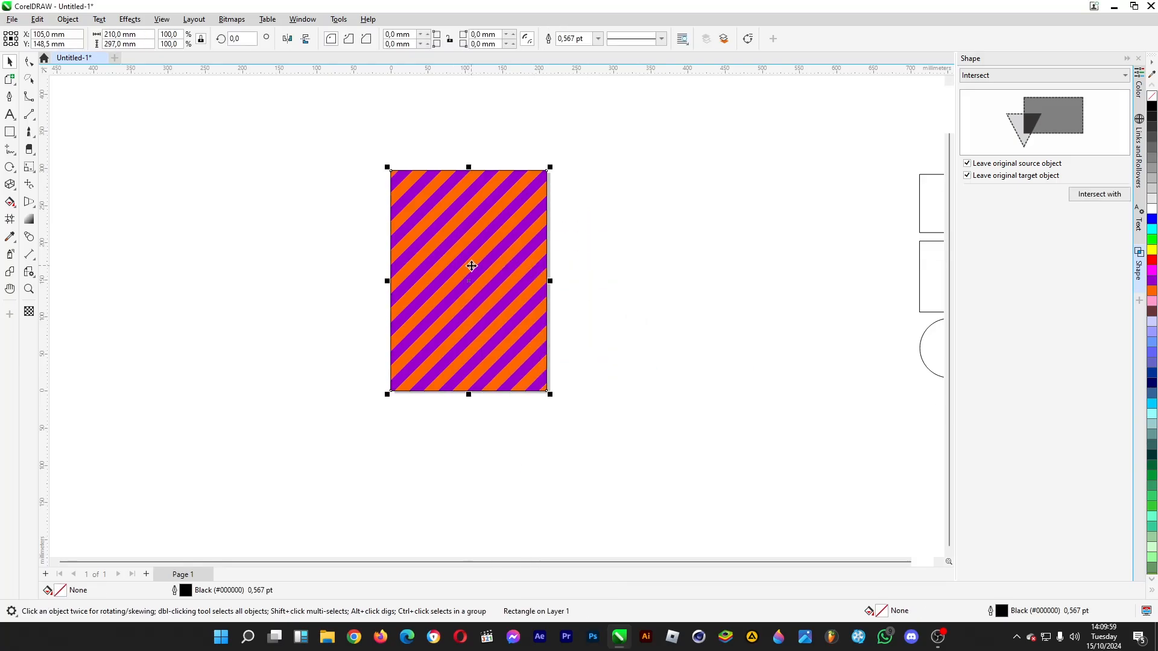
key(Escape)
Move the group of five outline shapes onto the striped page, roughly centred within it
scroll(147, 251, down, 1)
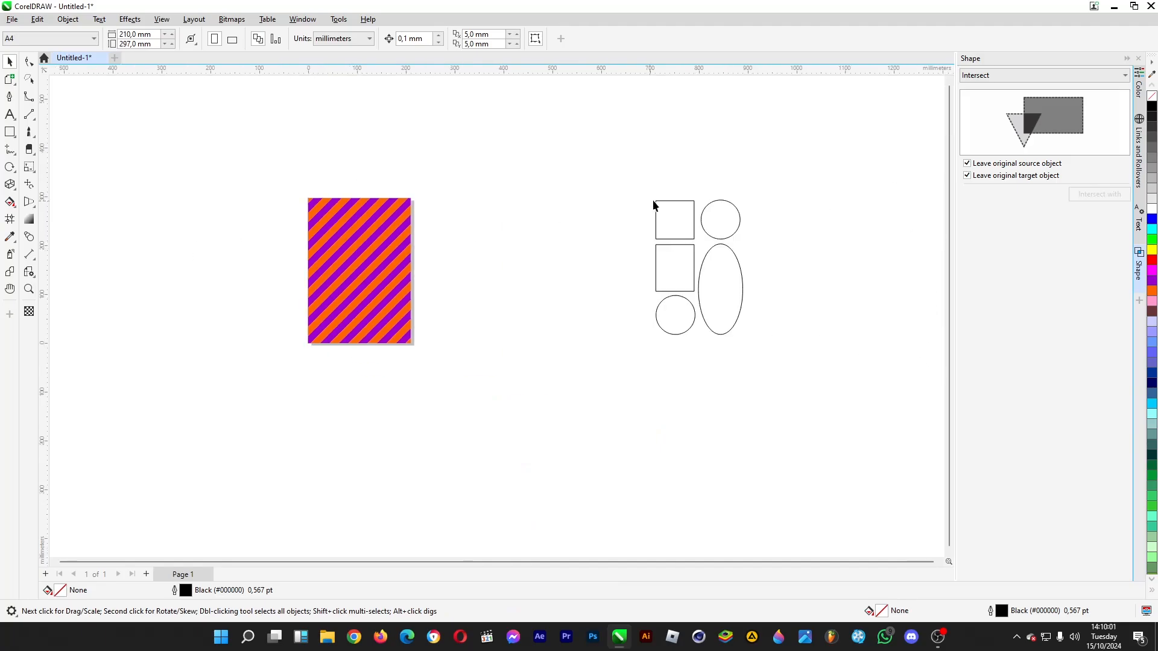
drag(767, 389, 765, 386)
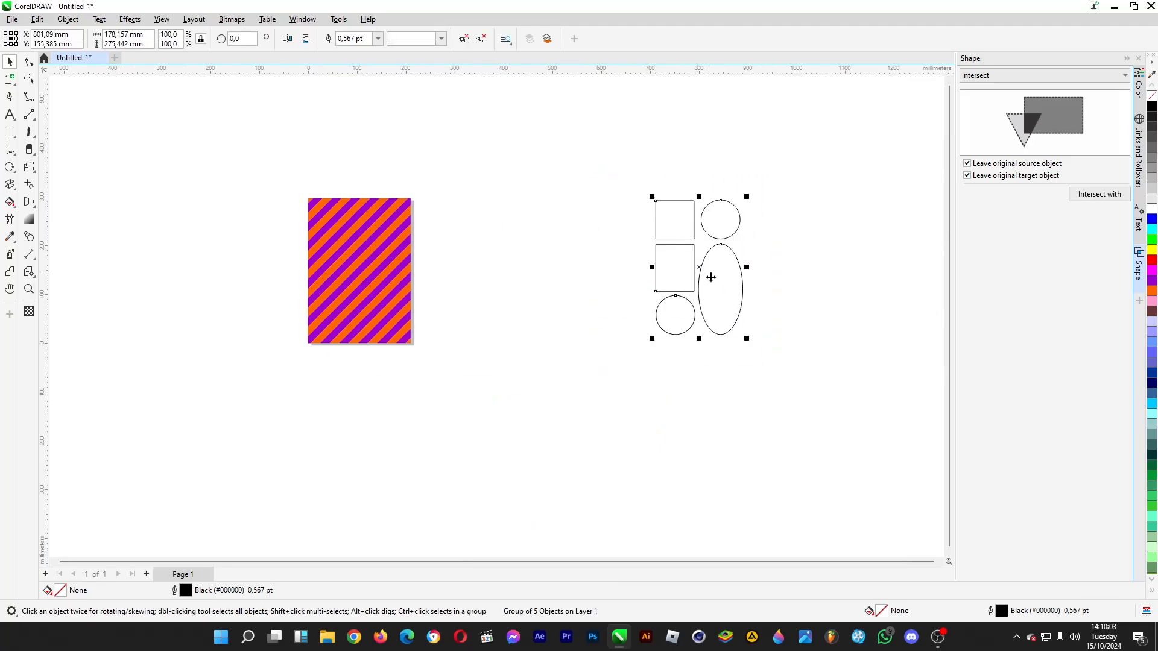
drag(711, 276, 372, 284)
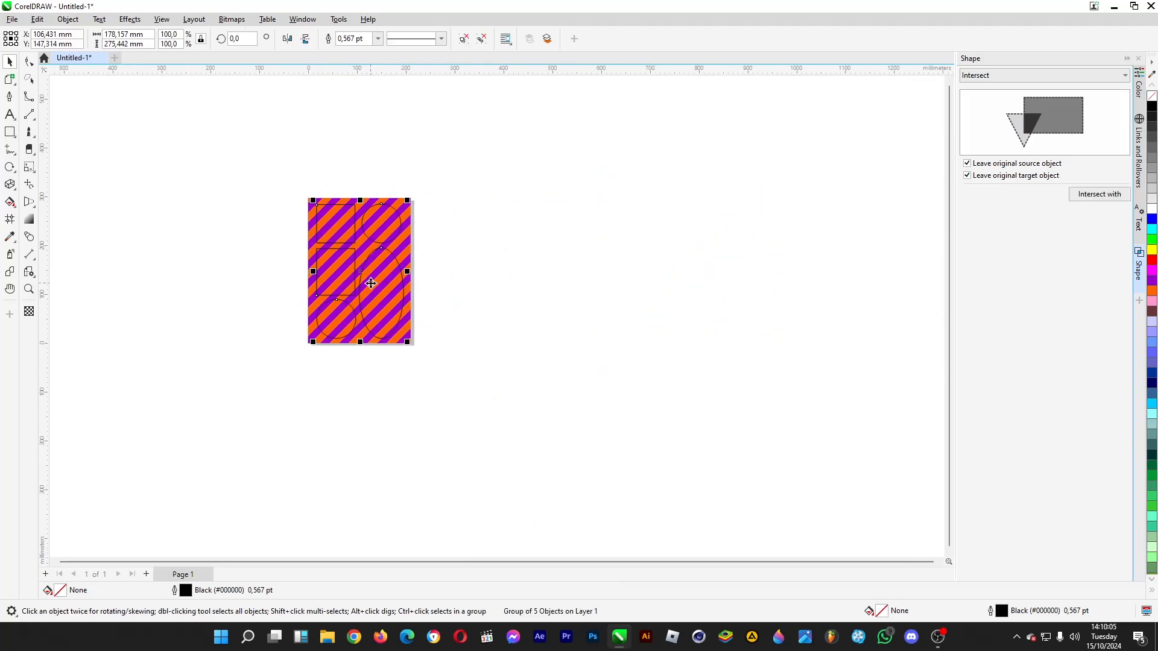
Fill the five grouped shapes with white and remove their outlines
right_click(372, 268)
mouse_move(434, 364)
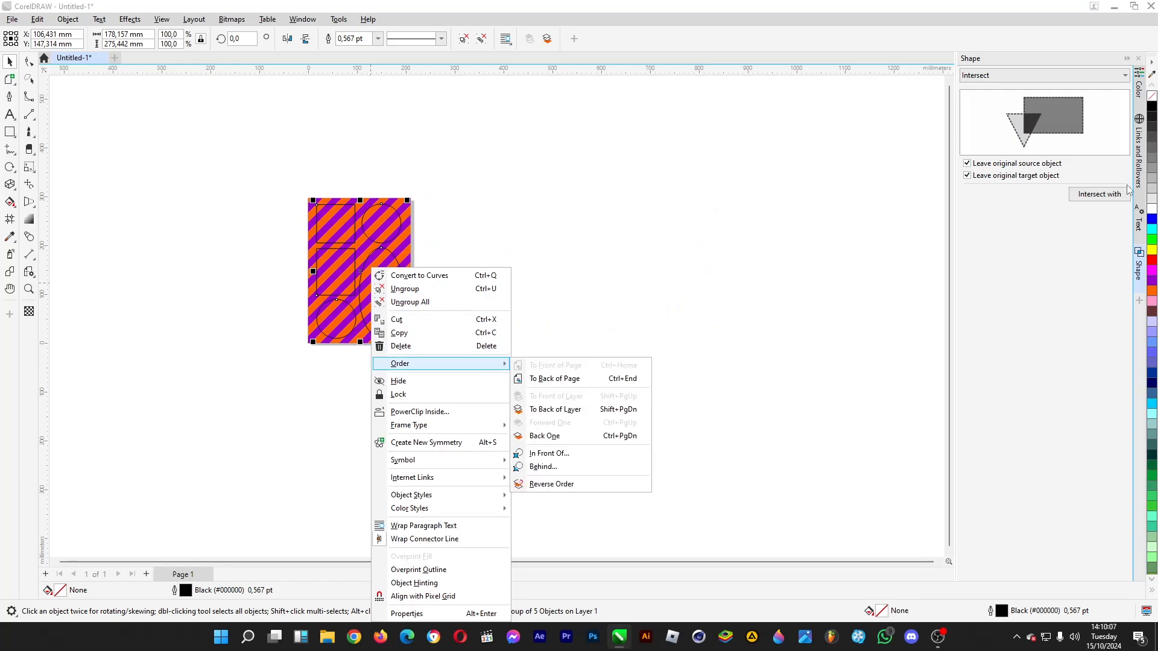
click(1151, 207)
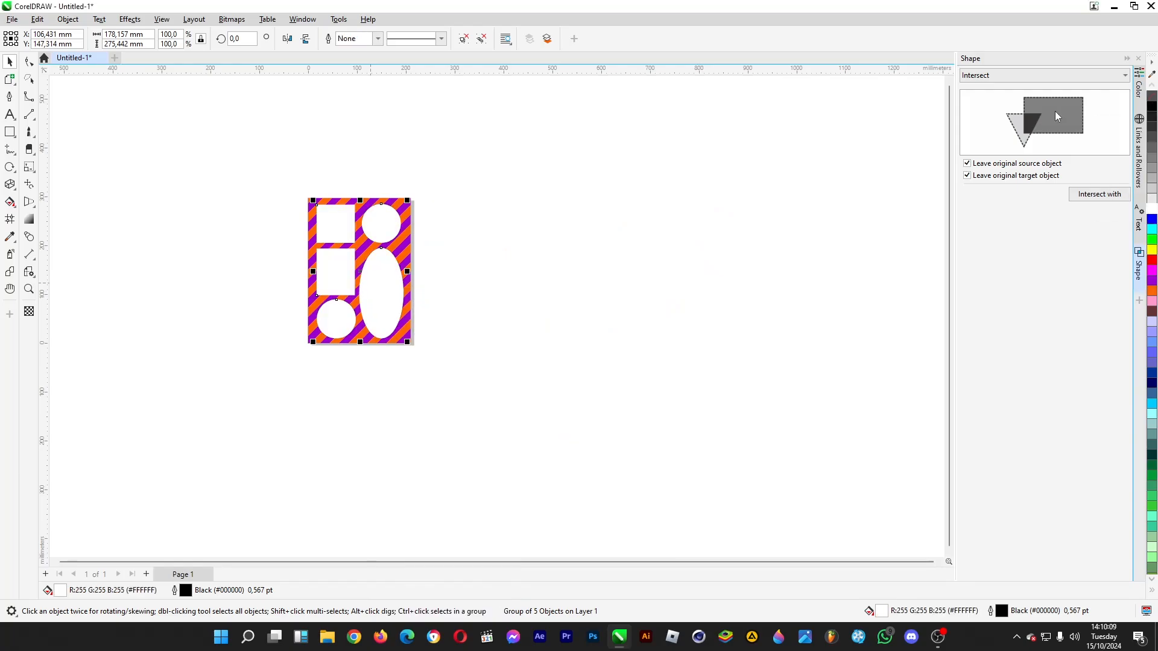
click(210, 236)
scroll(284, 244, up, 3)
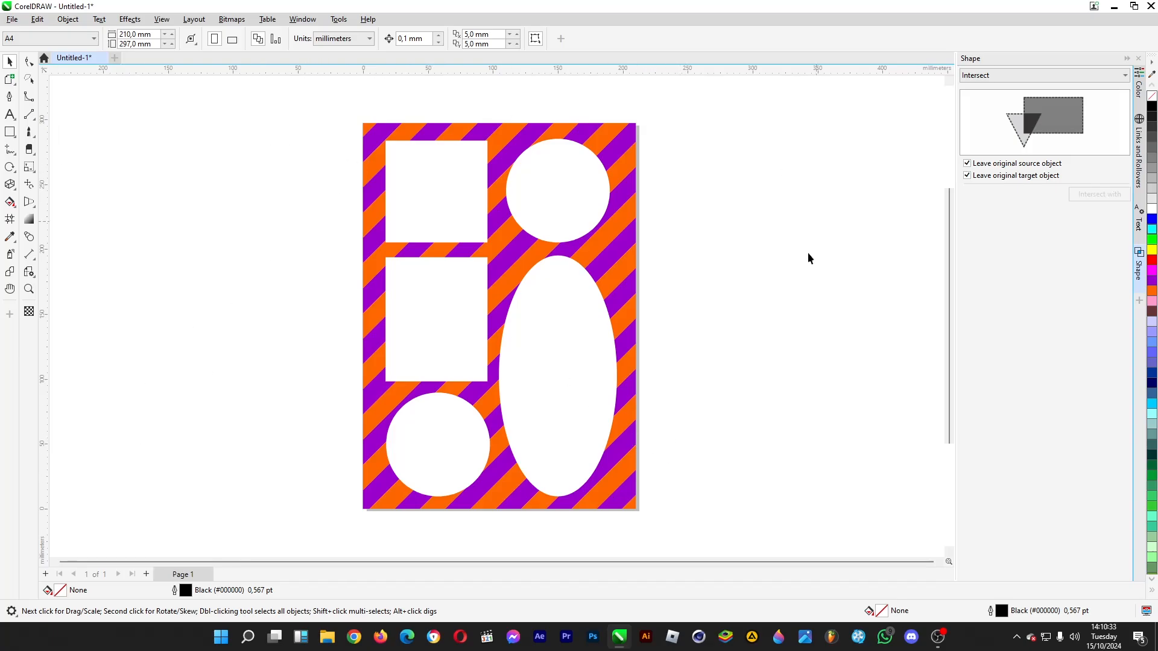
scroll(650, 425, up, 1)
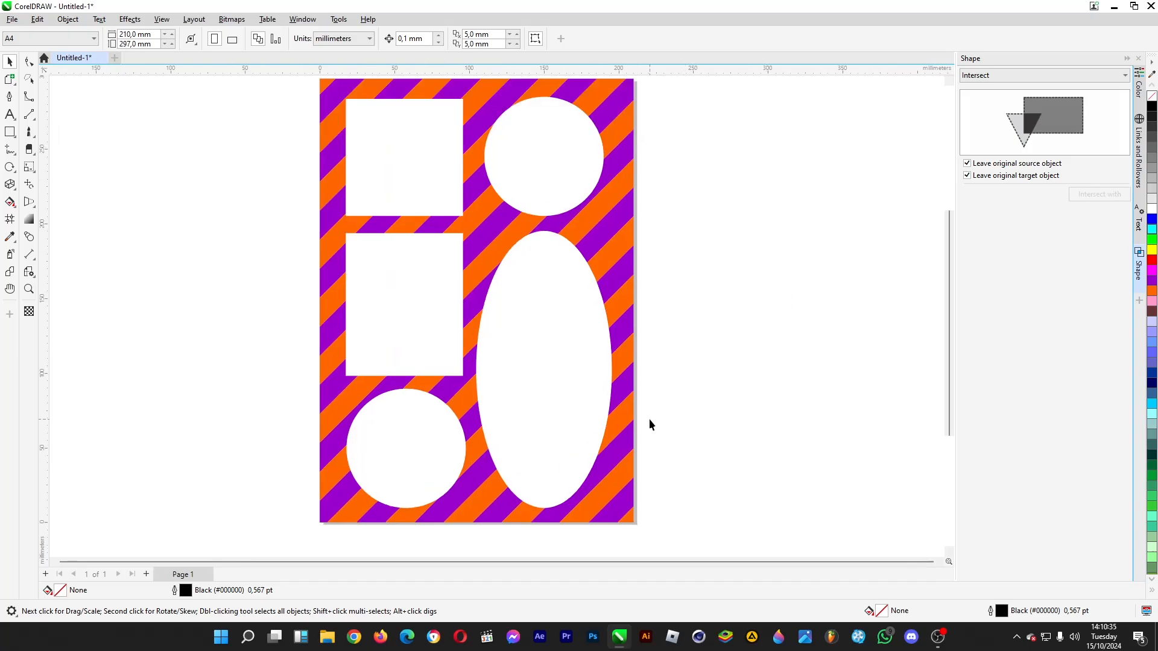
scroll(679, 302, down, 1)
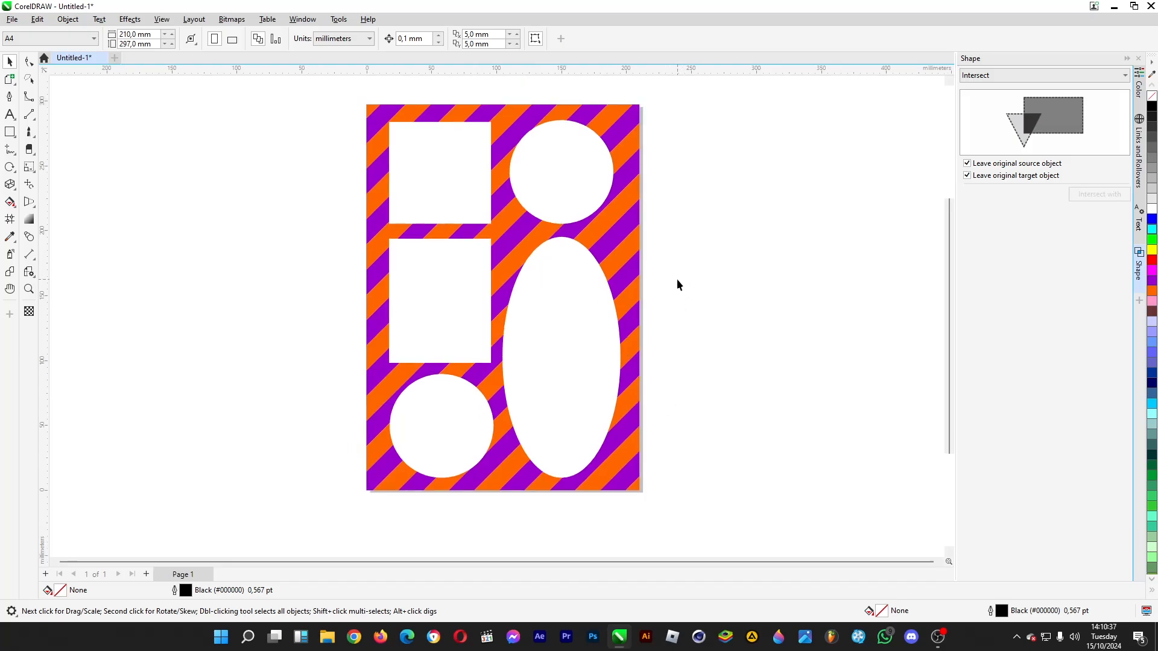
scroll(687, 164, up, 1)
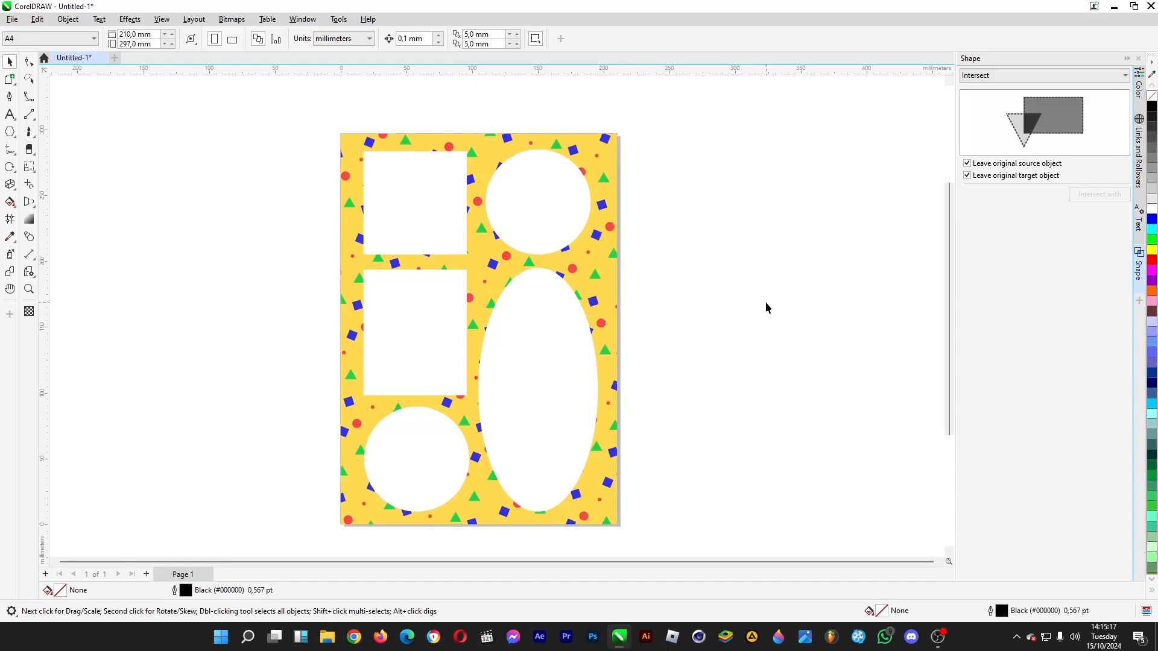
scroll(482, 359, up, 1)
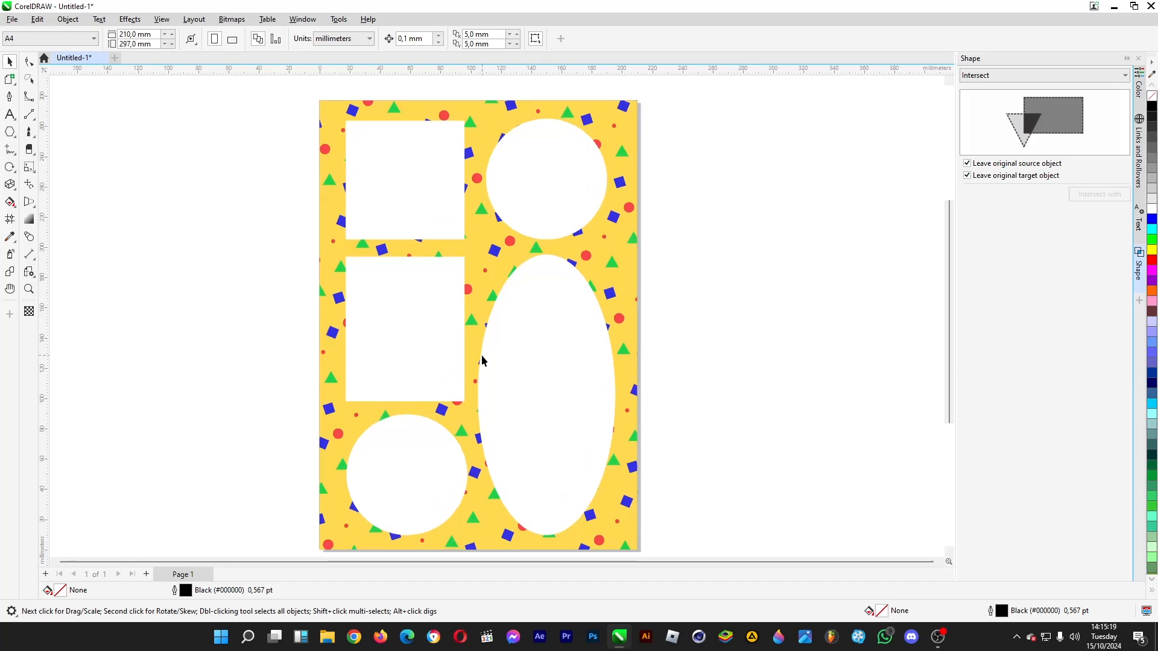